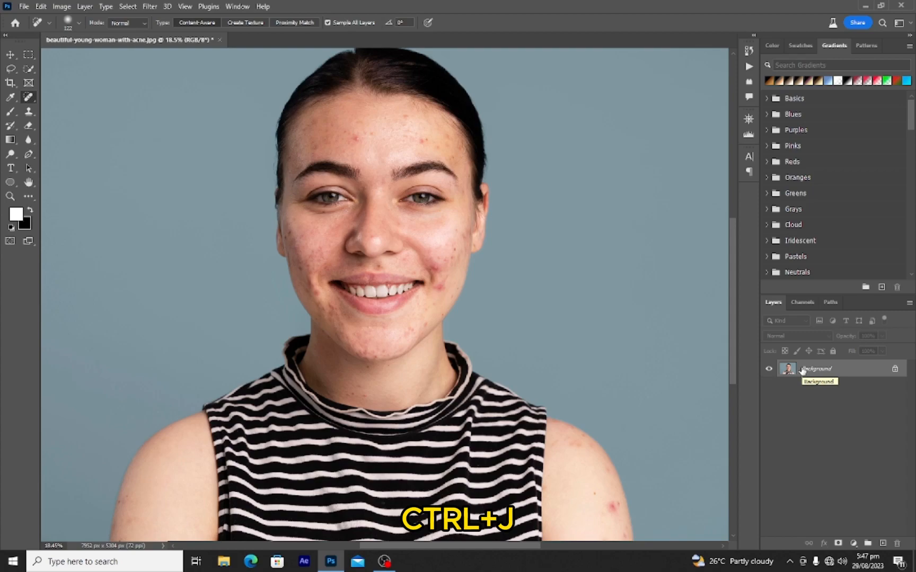
Duplicate the background layer and add a Black & White adjustment above it with Reds at -37 and Yellows at -4
{"action": "key", "text": "ctrl+j"}
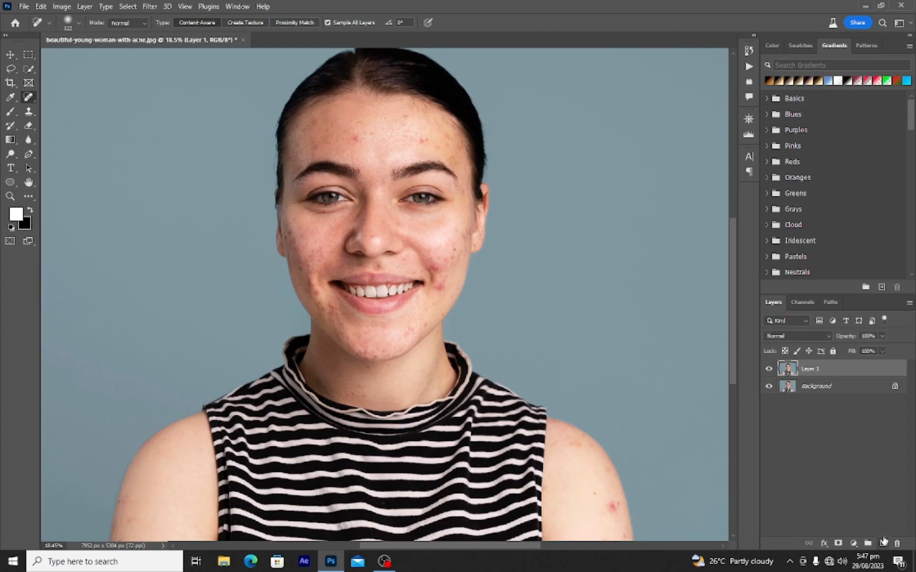
{"action": "left_click", "coordinate": [854, 545]}
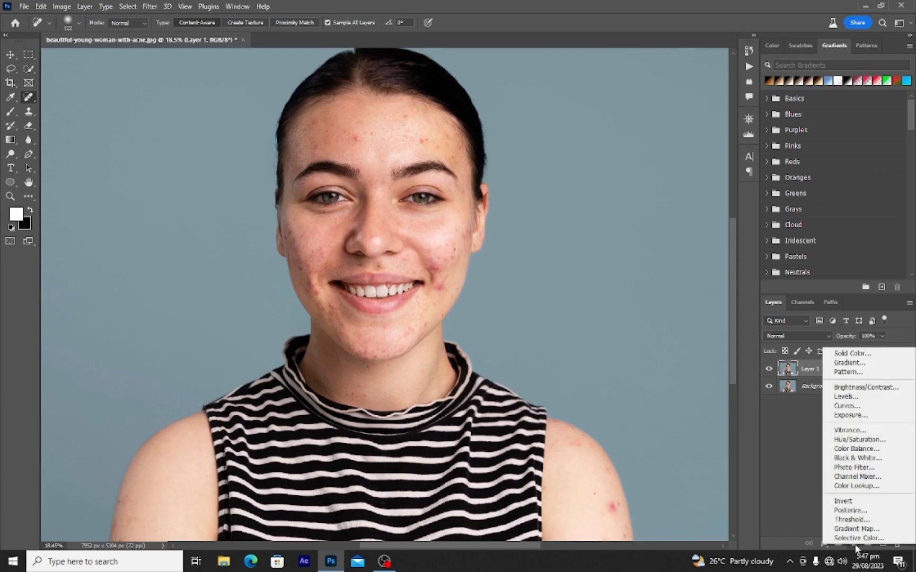
{"action": "left_click", "coordinate": [853, 459]}
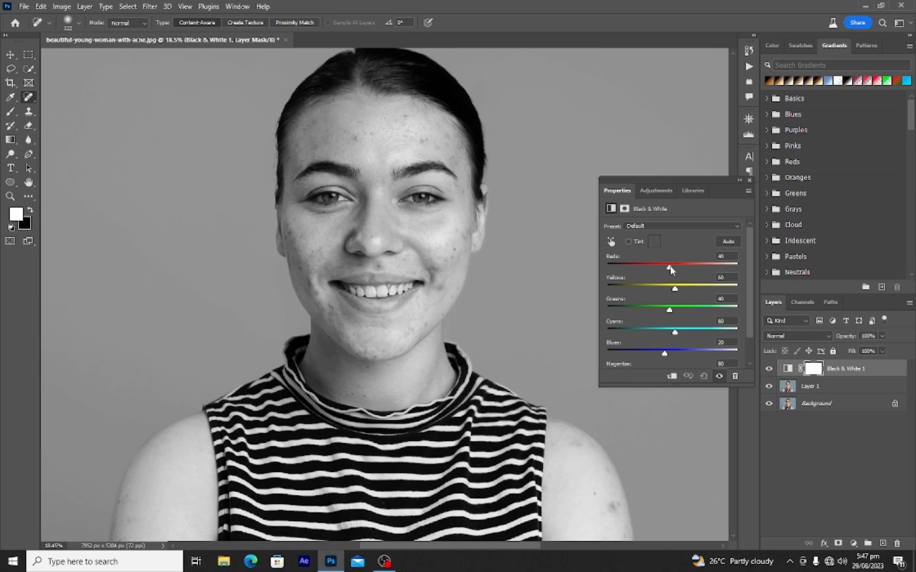
{"action": "left_click_drag", "start_coordinate": [670, 266], "coordinate": [661, 291]}
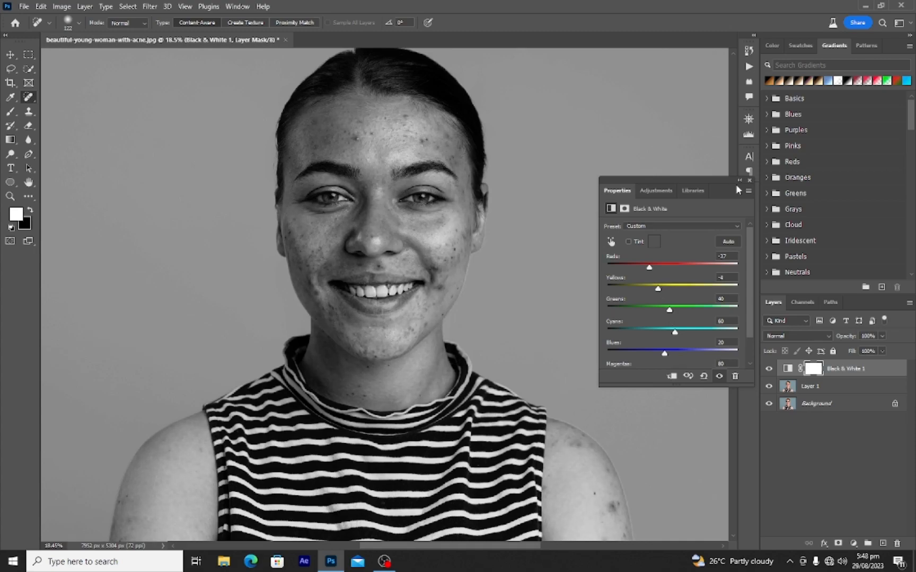
{"action": "left_click", "coordinate": [749, 181]}
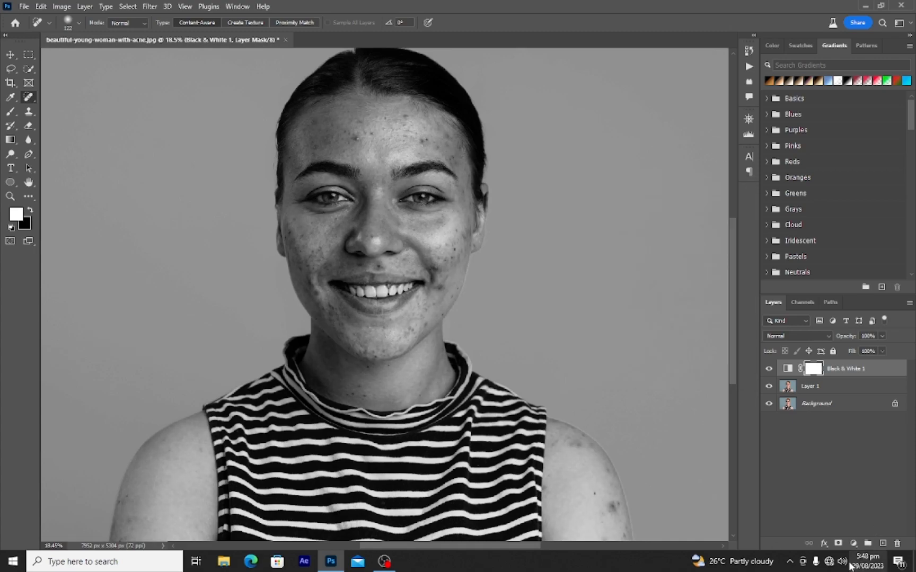
Add a Curves adjustment above the Black & White layer and raise the midpoint of the RGB curve to brighten the image
{"action": "left_click", "coordinate": [853, 544]}
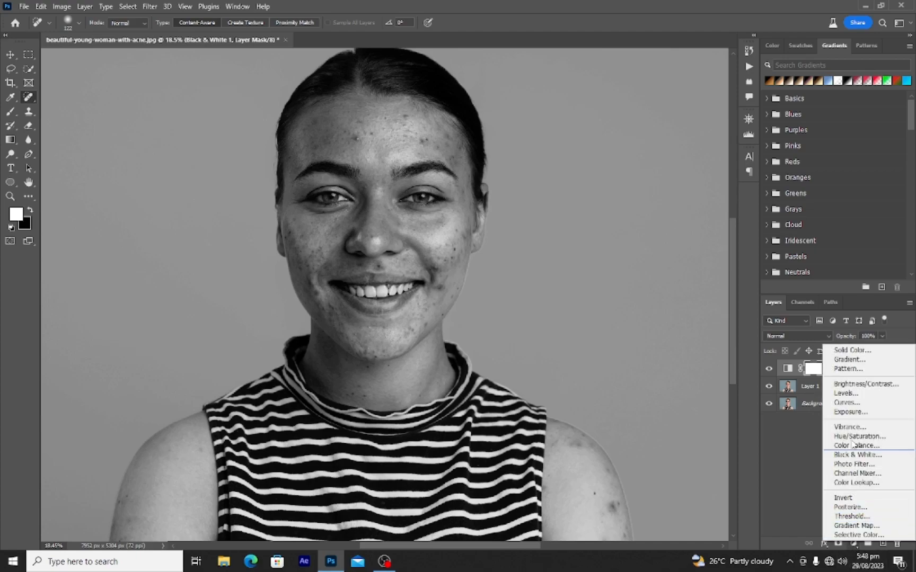
{"action": "left_click", "coordinate": [848, 404]}
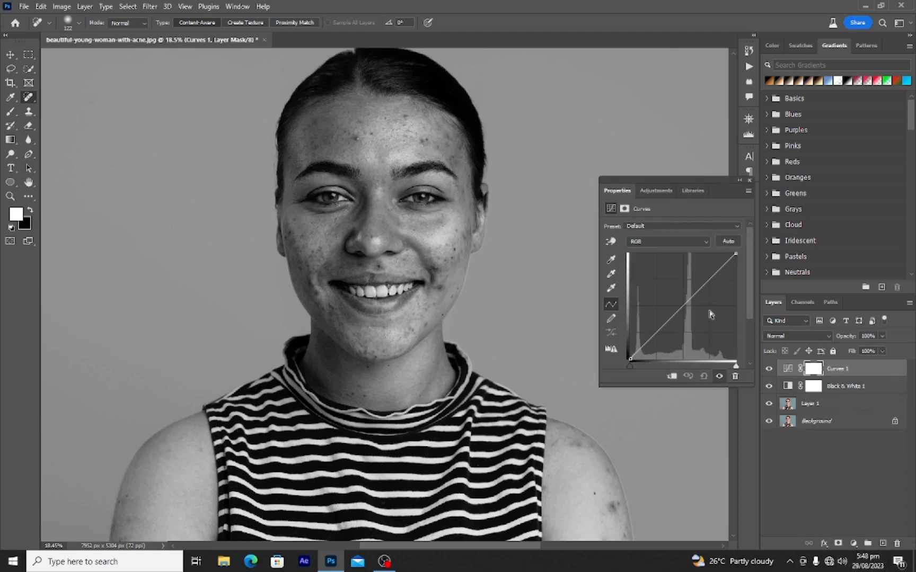
{"action": "left_click_drag", "start_coordinate": [685, 302], "coordinate": [678, 297]}
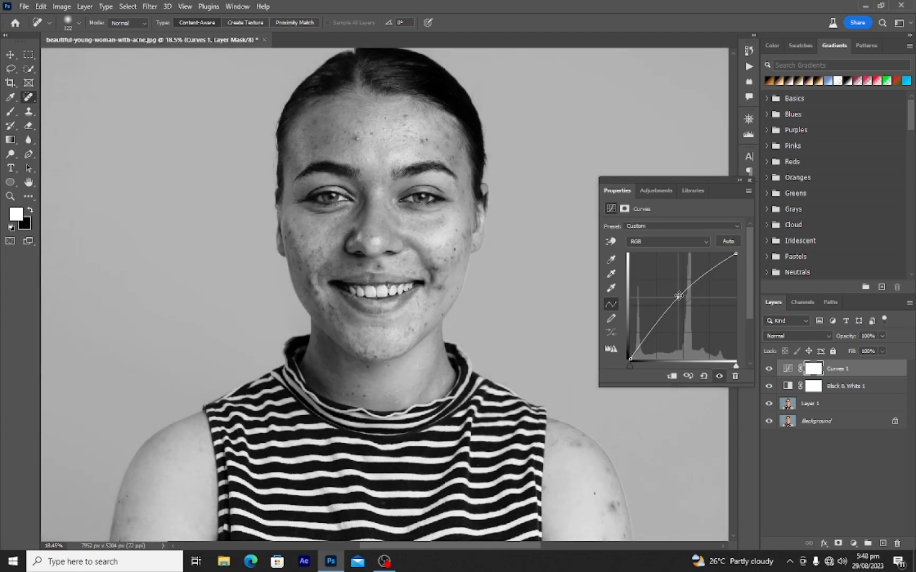
{"action": "left_click", "coordinate": [749, 180]}
Create an empty layer directly above Layer 1 and choose the Healing Brush with sampling set to Current & Below
{"action": "left_click", "coordinate": [815, 405]}
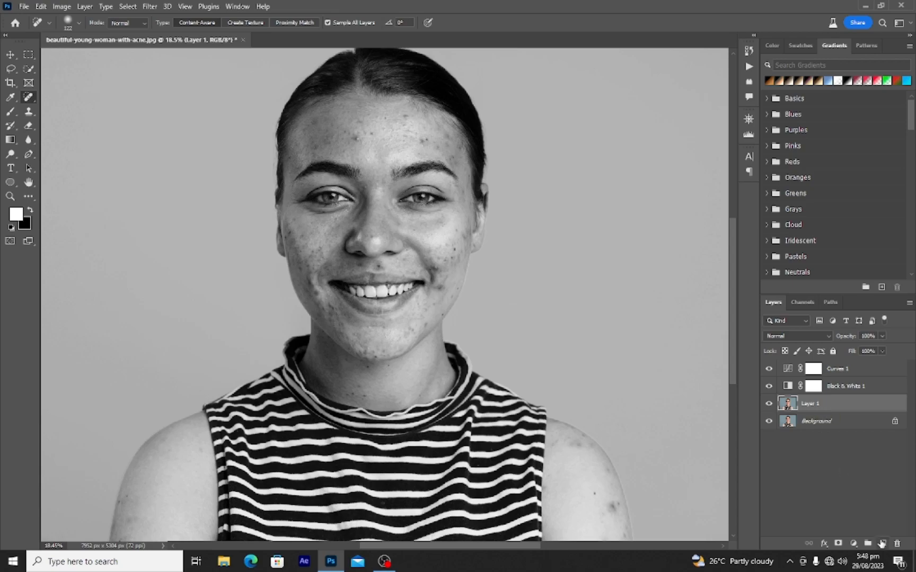
{"action": "left_click", "coordinate": [881, 543]}
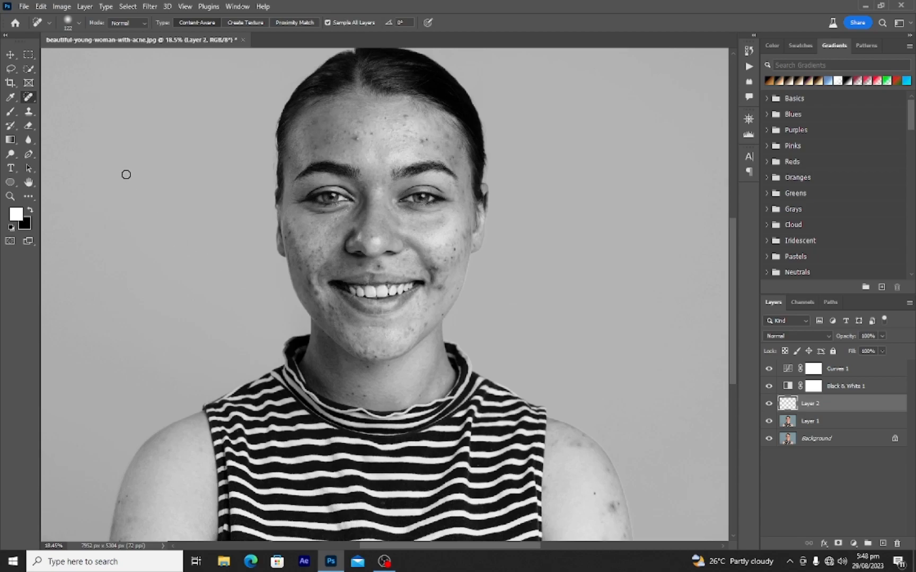
{"action": "right_click", "coordinate": [29, 97]}
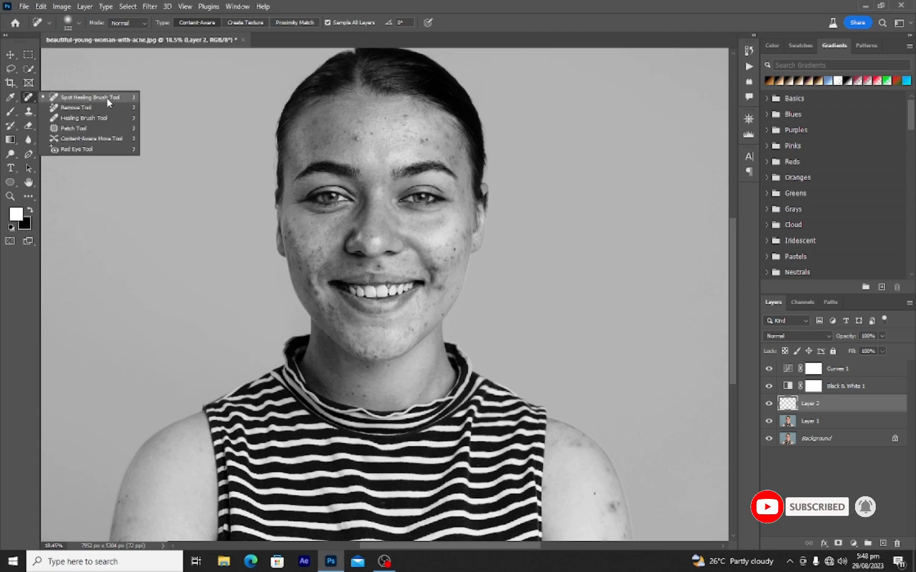
{"action": "left_click", "coordinate": [78, 117]}
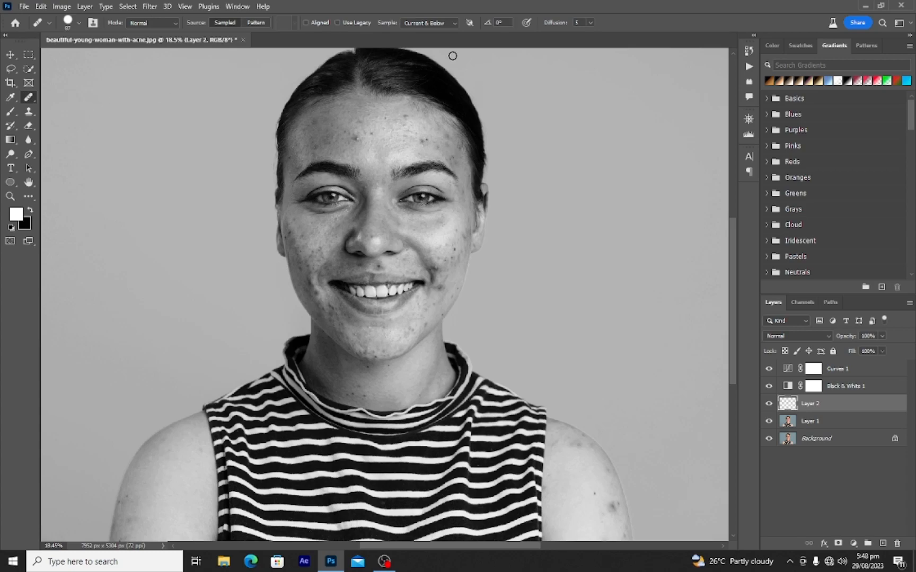
{"action": "left_click", "coordinate": [451, 24]}
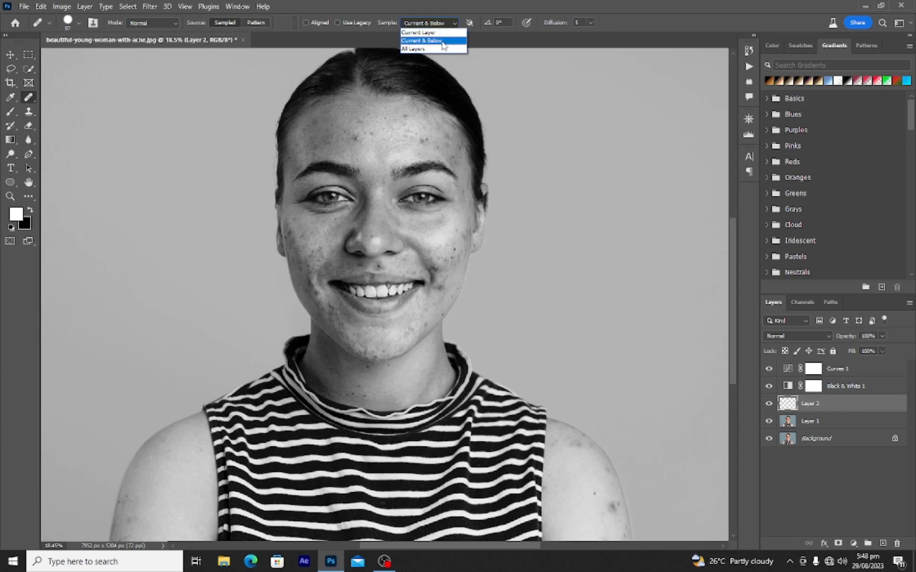
{"action": "left_click", "coordinate": [443, 41]}
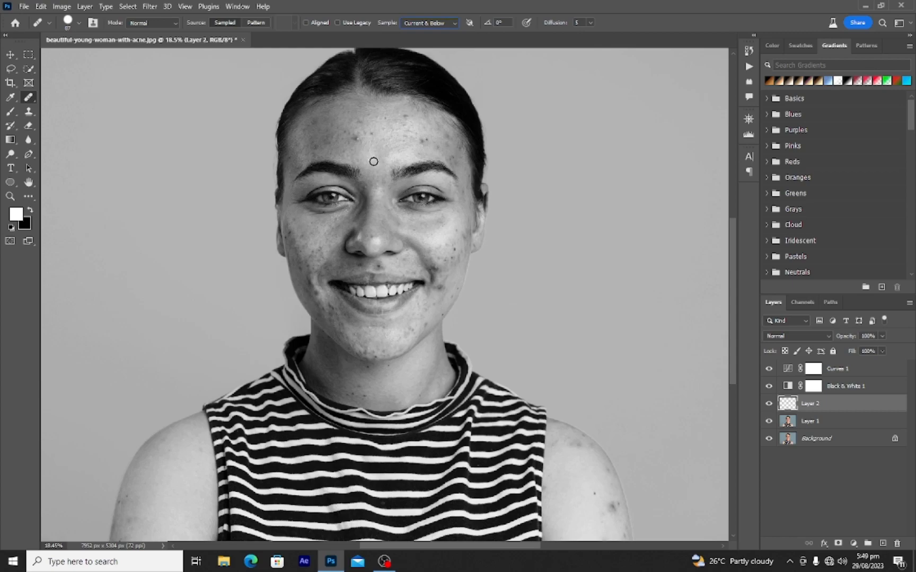
Heal the dark blemishes across the woman's forehead and around the brows and nose with clean sampled skin
{"action": "left_click", "coordinate": [357, 139]}
{"action": "left_click", "coordinate": [360, 182]}
{"action": "left_click", "coordinate": [365, 193]}
{"action": "left_click", "coordinate": [370, 133]}
{"action": "left_click", "coordinate": [375, 177]}
{"action": "left_click", "coordinate": [422, 139]}
{"action": "left_click", "coordinate": [422, 141]}
{"action": "left_click", "coordinate": [406, 135]}
{"action": "left_click", "coordinate": [388, 117]}
{"action": "left_click", "coordinate": [377, 119]}
{"action": "left_click", "coordinate": [312, 148]}
Heal the blemishes on both cheeks, around the mouth, on the chin and on the upper neck
{"action": "left_click", "coordinate": [431, 266]}
{"action": "left_click", "coordinate": [457, 293]}
{"action": "left_click", "coordinate": [449, 261]}
{"action": "left_click", "coordinate": [379, 265]}
{"action": "left_click", "coordinate": [354, 266]}
{"action": "left_click", "coordinate": [295, 236]}
{"action": "left_click", "coordinate": [333, 336]}
{"action": "left_click", "coordinate": [351, 349]}
{"action": "left_click", "coordinate": [364, 399]}
Set the Healing Brush size to 122 px, heal the neck spots and compare the retouch with the Black & White adjustment briefly hidden
{"action": "left_click", "coordinate": [68, 23]}
{"action": "left_click", "coordinate": [73, 50]}
{"action": "left_click", "coordinate": [355, 389]}
{"action": "left_click", "coordinate": [348, 407]}
{"action": "left_click", "coordinate": [407, 463]}
{"action": "left_click", "coordinate": [368, 401]}
{"action": "left_click", "coordinate": [769, 386]}
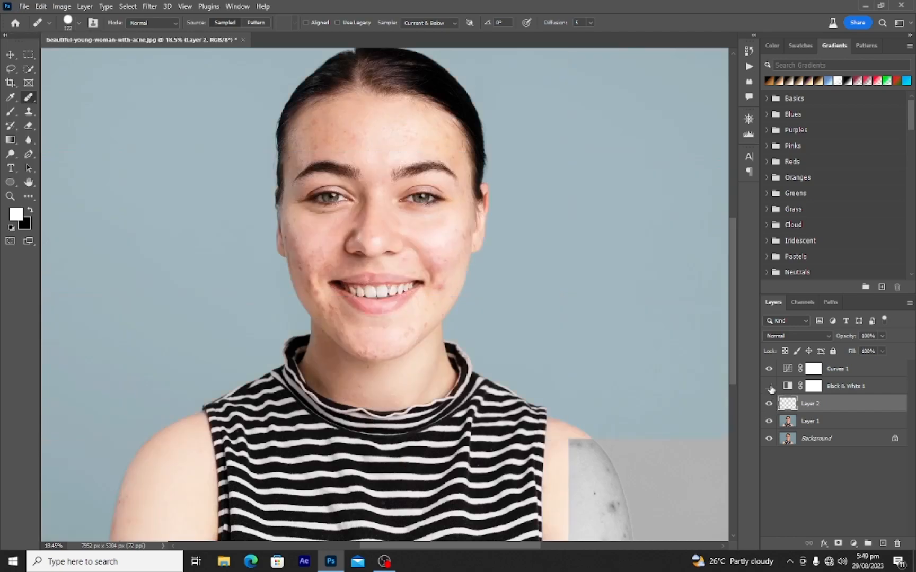
{"action": "left_click", "coordinate": [768, 386]}
Heal the remaining spots on the left side of the forehead, near the eye and on the woman's shoulder
{"action": "left_click", "coordinate": [326, 146]}
{"action": "left_click", "coordinate": [304, 142]}
{"action": "left_click", "coordinate": [315, 149]}
{"action": "left_click", "coordinate": [331, 191]}
{"action": "left_click", "coordinate": [313, 125]}
{"action": "left_click", "coordinate": [317, 209]}
{"action": "left_click", "coordinate": [596, 493]}
Reduce the Healing Brush size to 105 px and heal further blemishes on the neck and forehead
{"action": "scroll", "coordinate": [583, 444], "scroll_direction": "down", "scroll_amount": 1}
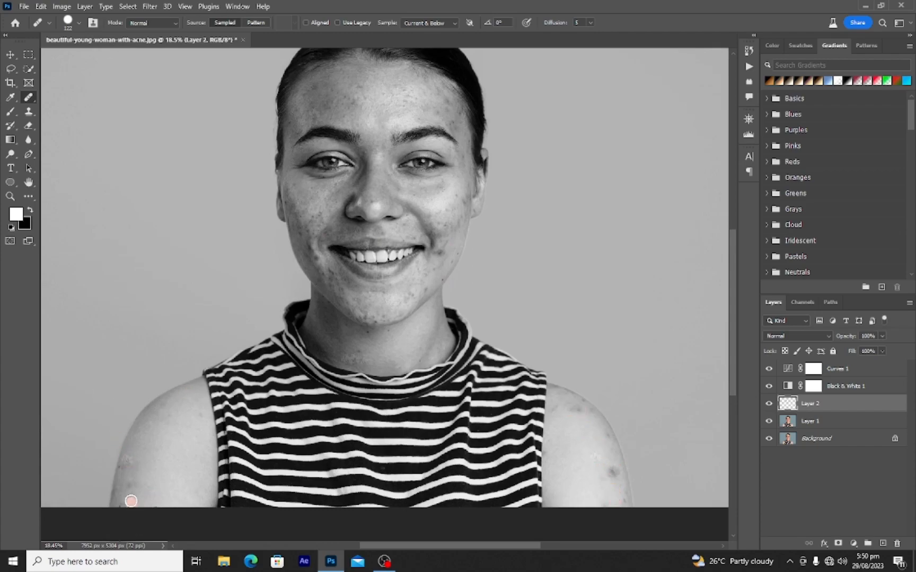
{"action": "left_click", "coordinate": [80, 22]}
{"action": "left_click_drag", "start_coordinate": [77, 55], "coordinate": [74, 54]}
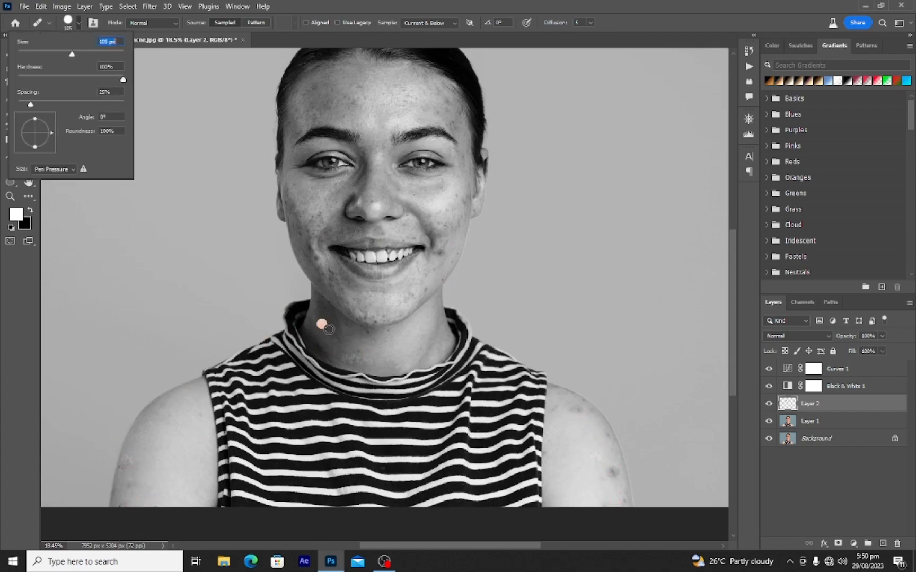
{"action": "left_click", "coordinate": [366, 335]}
{"action": "scroll", "coordinate": [427, 270], "scroll_direction": "up", "scroll_amount": 1}
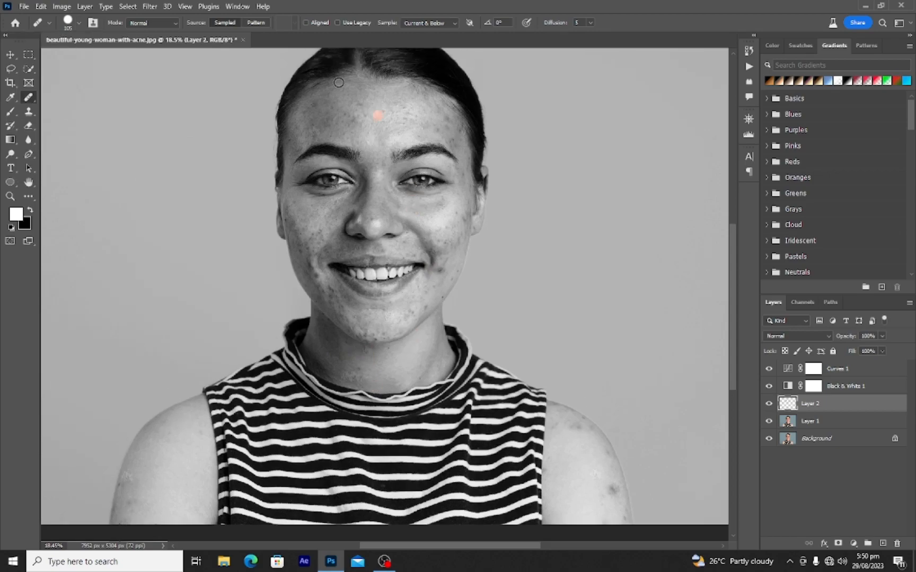
{"action": "left_click", "coordinate": [442, 24]}
{"action": "left_click", "coordinate": [433, 32]}
{"action": "left_click", "coordinate": [436, 24]}
{"action": "left_click", "coordinate": [433, 41]}
Heal the leftover marks on the forehead's edge, the lower cheek and the chin
{"action": "left_click", "coordinate": [453, 139]}
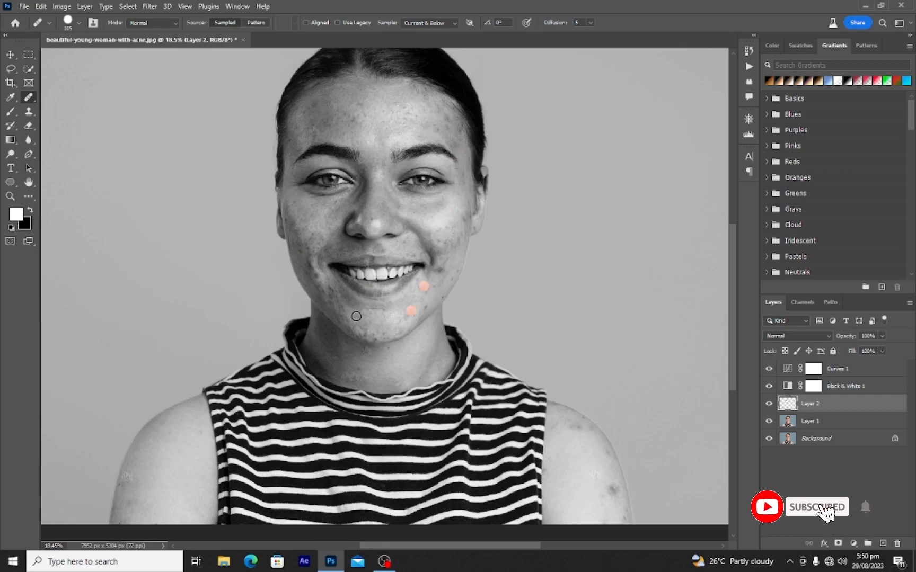
{"action": "left_click", "coordinate": [426, 311]}
{"action": "left_click", "coordinate": [386, 350]}
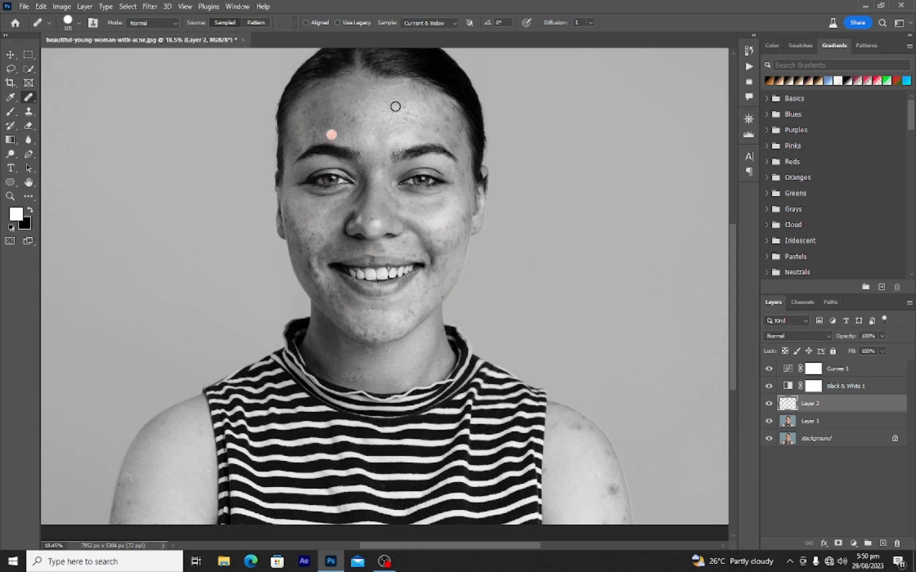
Delete the Curves and Black & White adjustment layers and compare the portrait with the healing layer hidden and shown
{"action": "scroll", "coordinate": [299, 360], "scroll_direction": "down", "scroll_amount": 1}
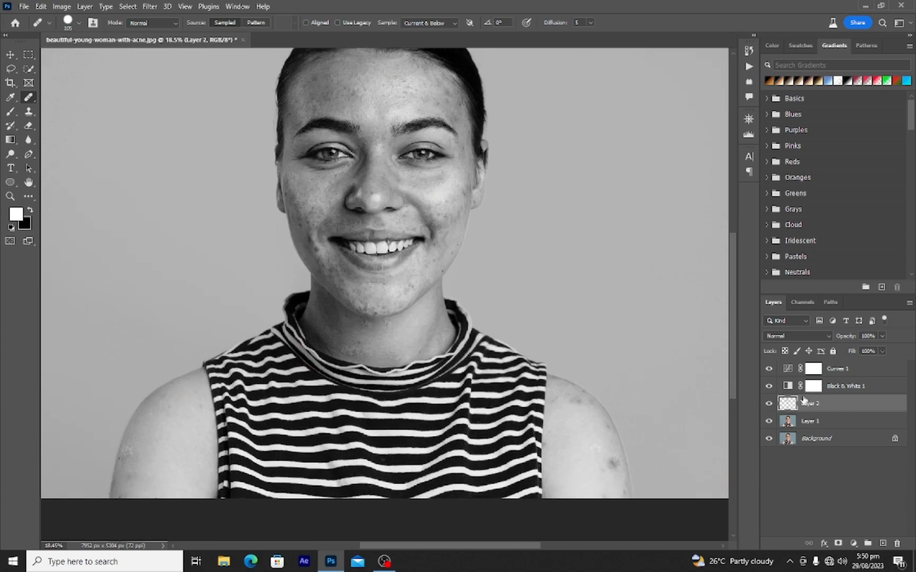
{"action": "left_click", "coordinate": [828, 389]}
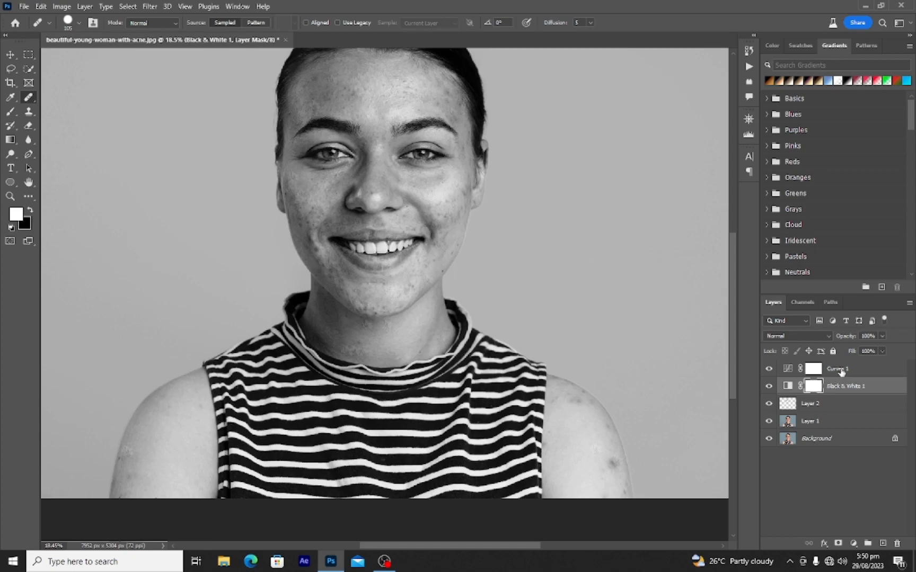
{"action": "left_click", "coordinate": [842, 372], "text": "shift"}
{"action": "right_click", "coordinate": [837, 373]}
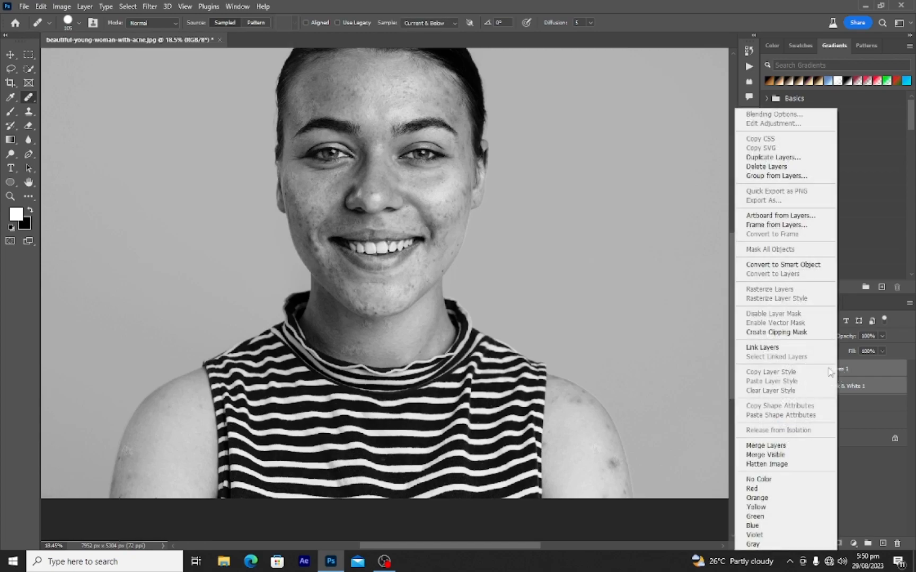
{"action": "left_click", "coordinate": [775, 167]}
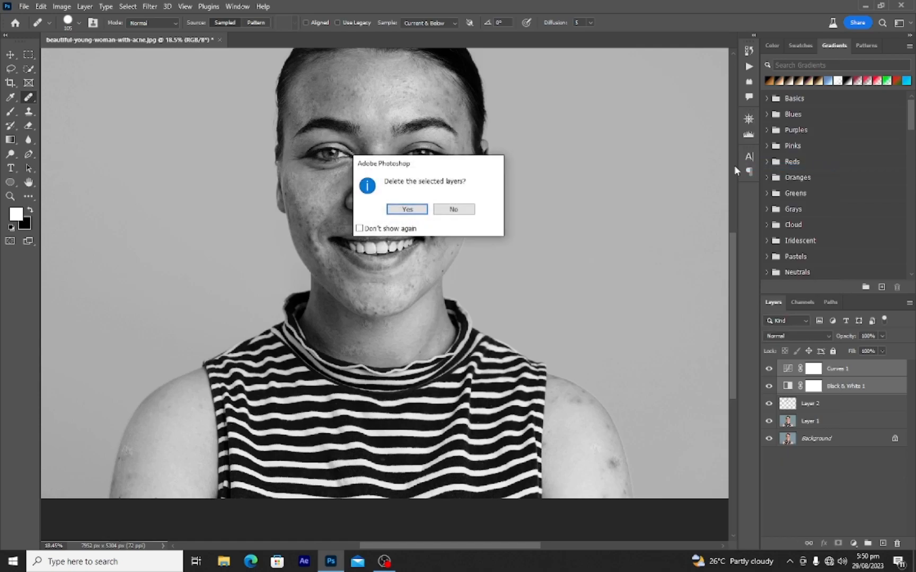
{"action": "left_click", "coordinate": [399, 210]}
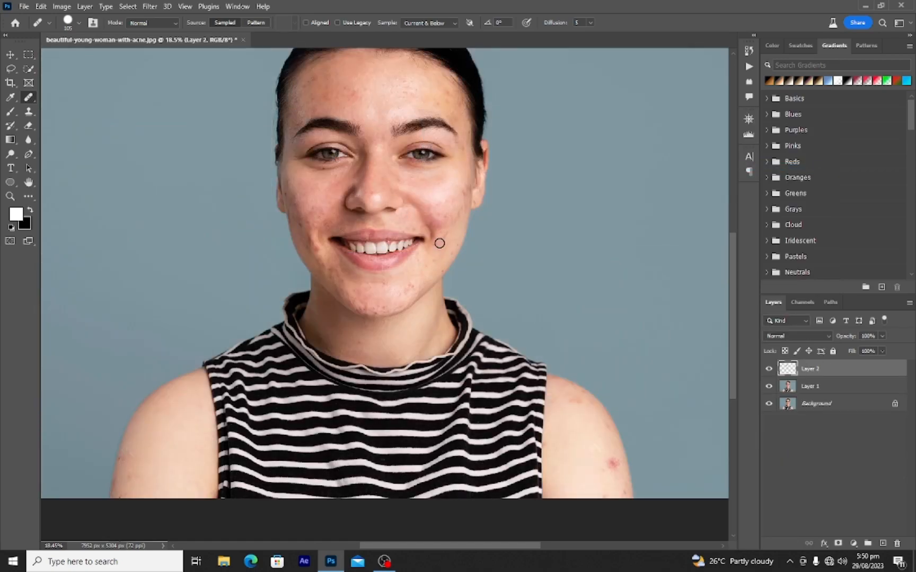
{"action": "scroll", "coordinate": [459, 282], "scroll_direction": "up", "scroll_amount": 1}
{"action": "left_click", "coordinate": [768, 370]}
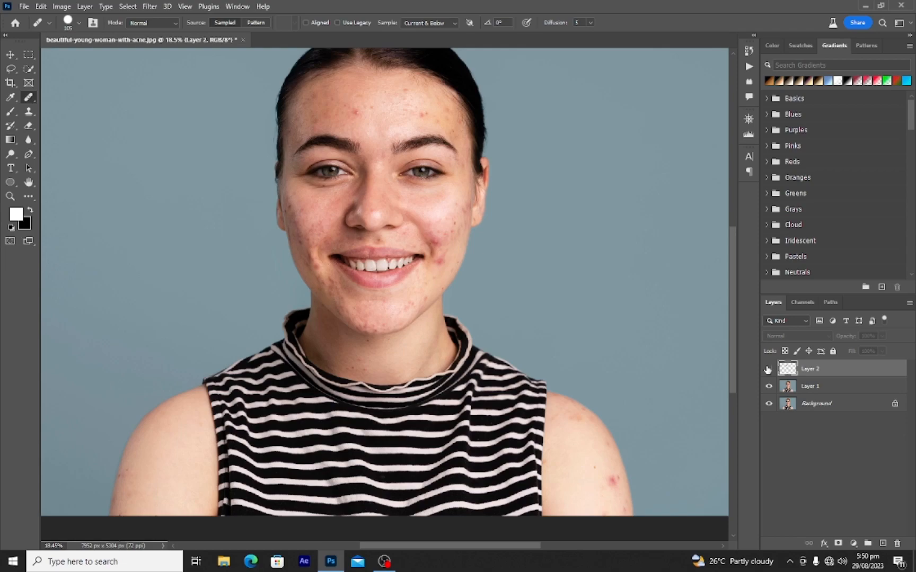
{"action": "left_click", "coordinate": [767, 370]}
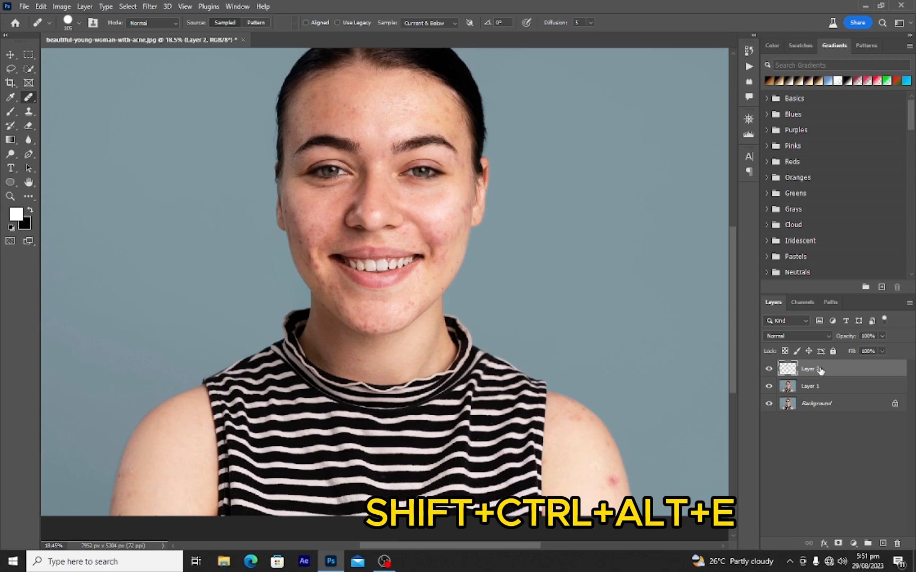
Stamp all visible layers into a new top layer and name it "skin"
{"action": "key", "text": "shift+ctrl+alt+e"}
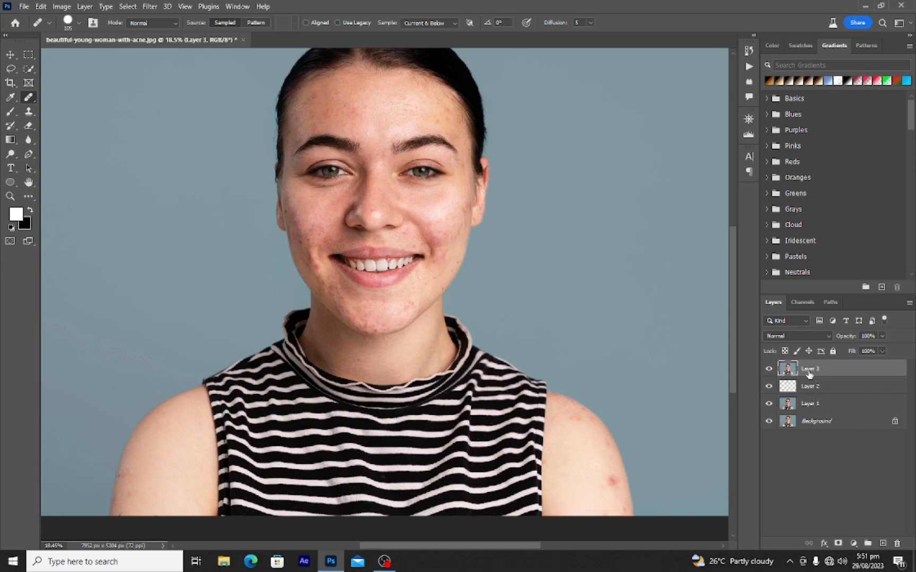
{"action": "double_click", "coordinate": [811, 369]}
{"action": "type", "text": "sk"}
{"action": "key", "text": "Return"}
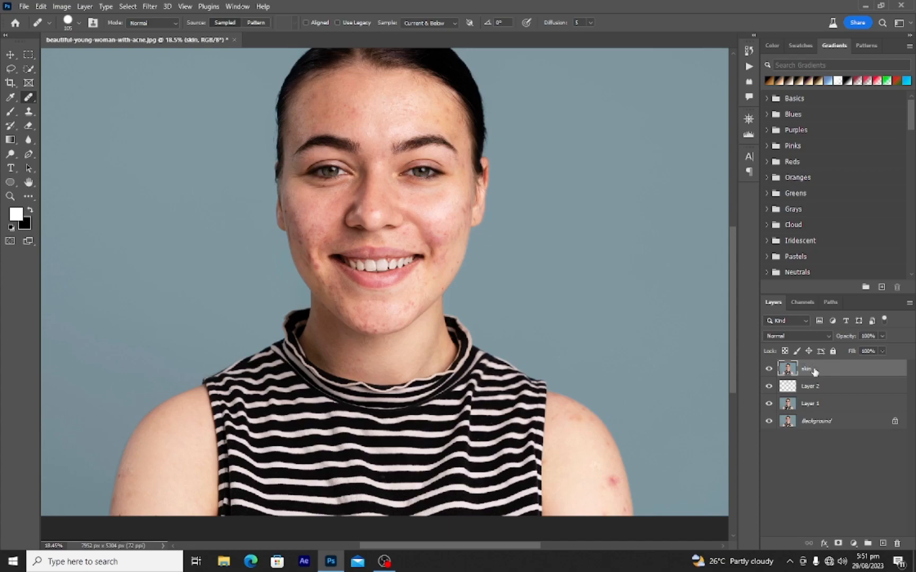
Set the skin layer's blend mode to Vivid Light and invert the layer's colours
{"action": "left_click", "coordinate": [783, 336]}
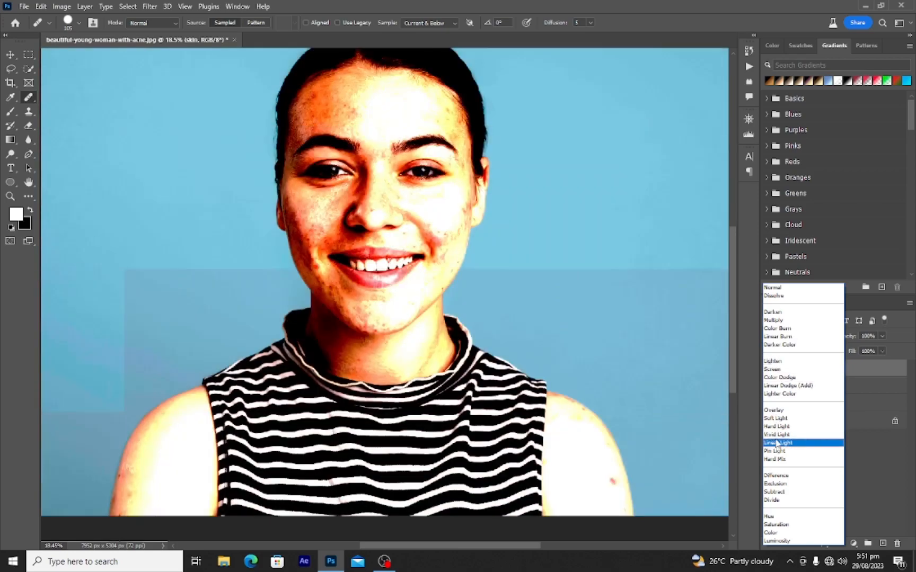
{"action": "left_click", "coordinate": [776, 434]}
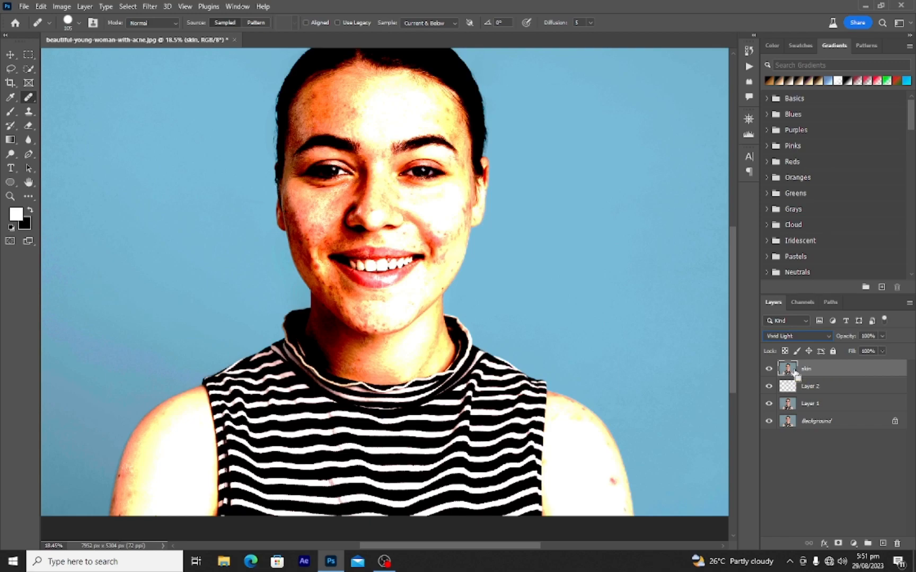
{"action": "key", "text": "ctrl+i"}
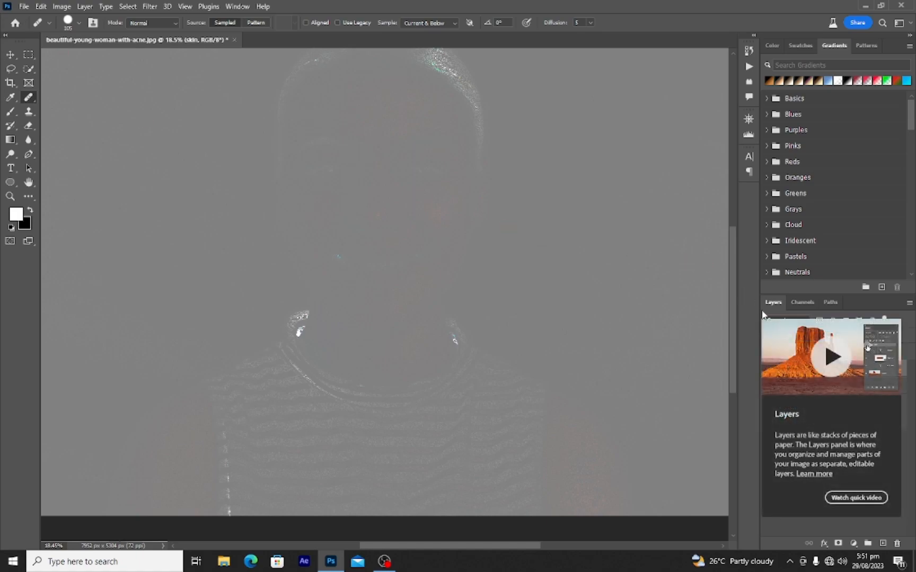
Apply a High Pass filter with a 25-pixel radius to the skin layer
{"action": "left_click", "coordinate": [149, 7]}
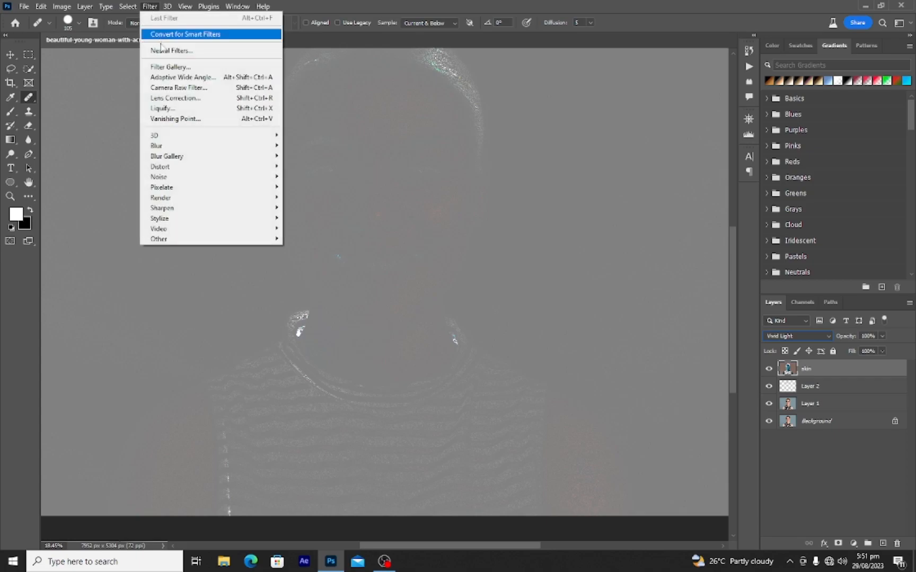
{"action": "mouse_move", "coordinate": [203, 239]}
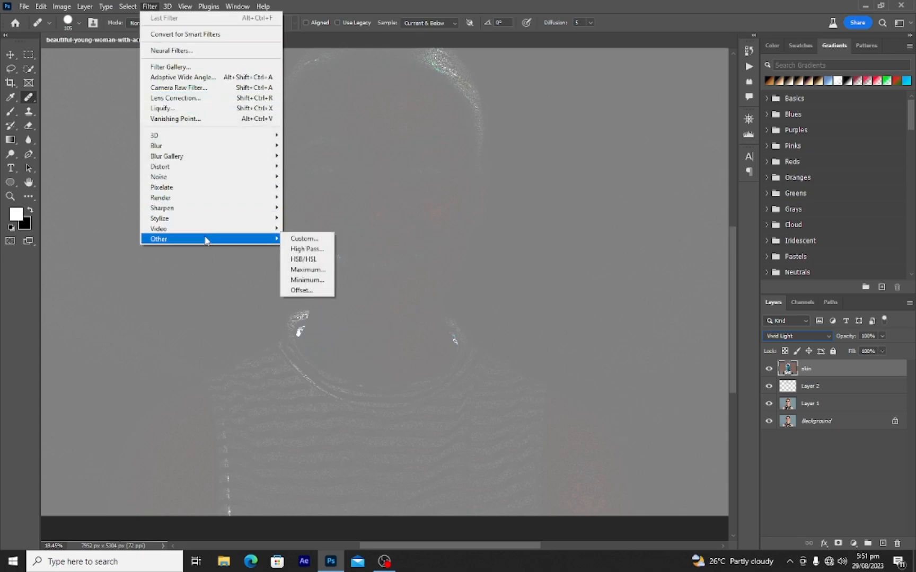
{"action": "left_click", "coordinate": [301, 249]}
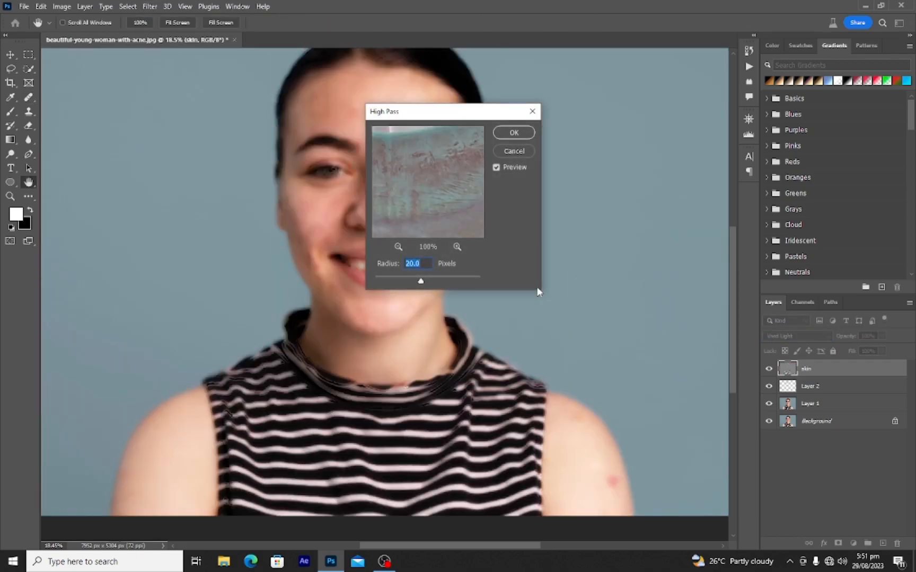
{"action": "left_click_drag", "start_coordinate": [426, 117], "coordinate": [525, 160]}
{"action": "left_click_drag", "start_coordinate": [519, 324], "coordinate": [472, 330]}
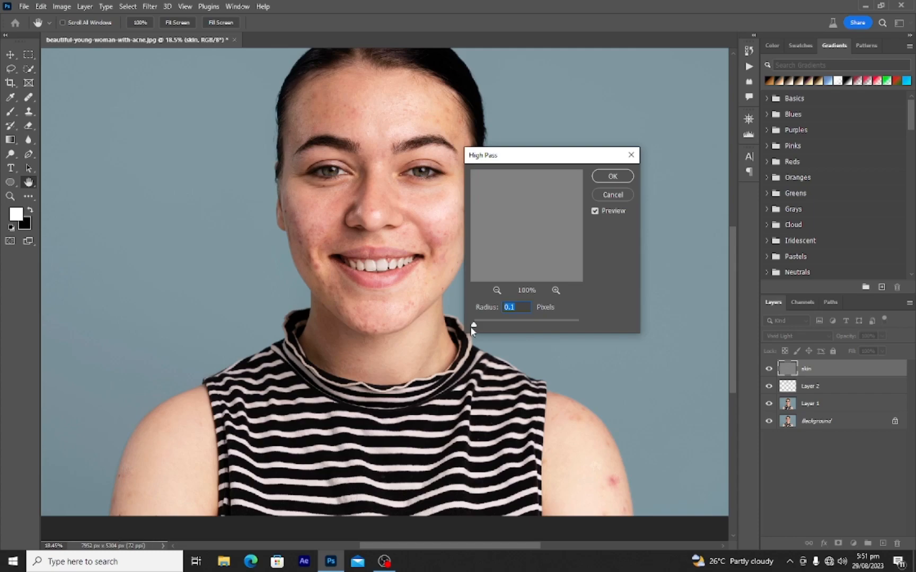
{"action": "left_click_drag", "start_coordinate": [472, 329], "coordinate": [500, 327]}
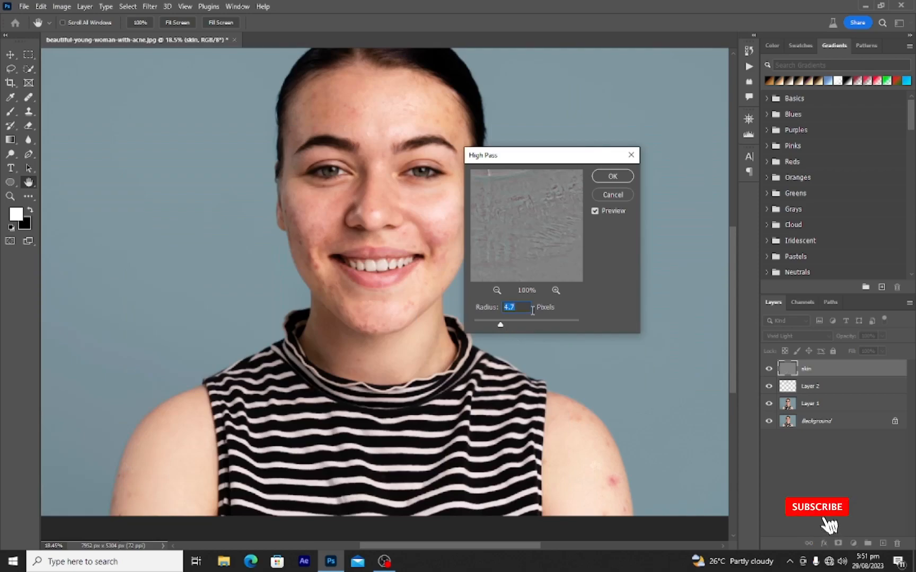
{"action": "type", "text": "20"}
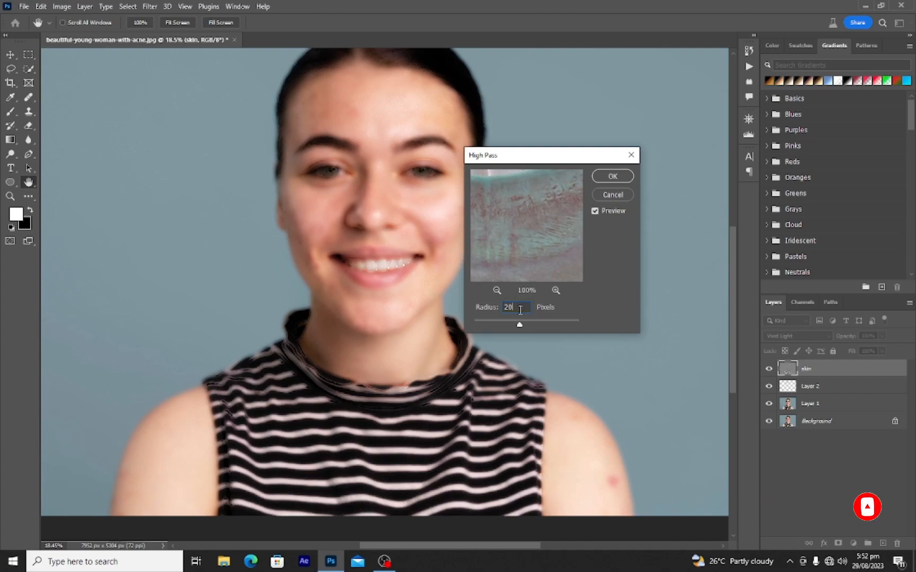
{"action": "key", "text": "BackSpace"}
{"action": "type", "text": "5"}
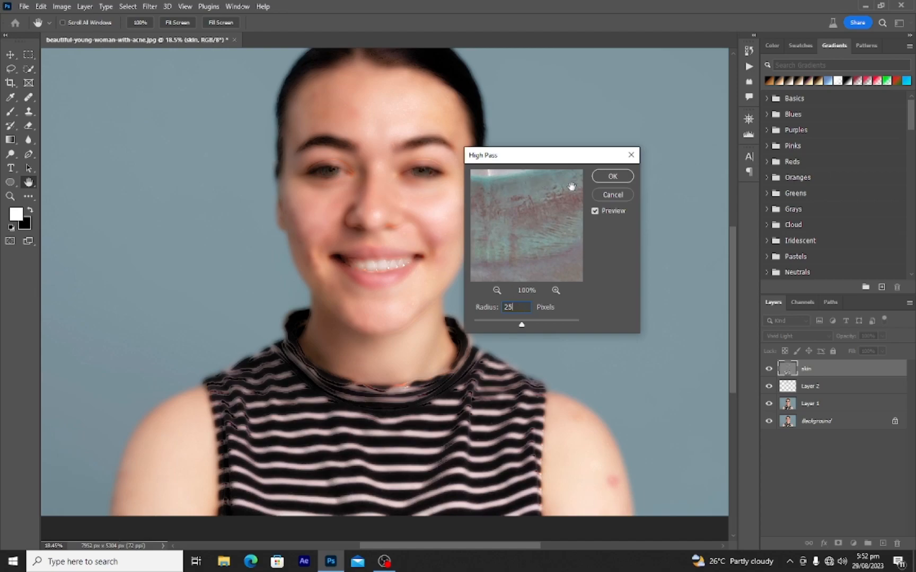
{"action": "left_click", "coordinate": [604, 178]}
{"action": "key", "text": "j"}
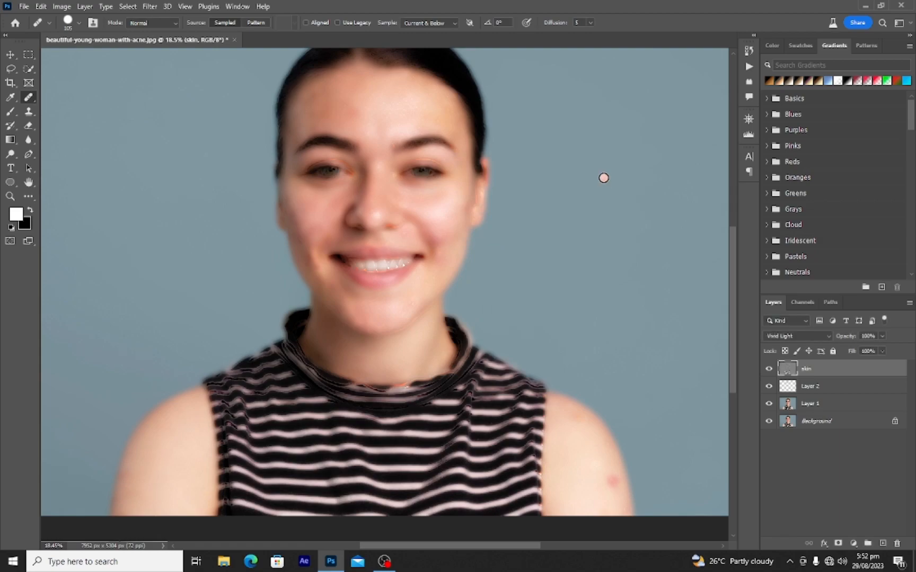
Apply a Gaussian Blur with a 2.2-pixel radius to the skin layer
{"action": "left_click", "coordinate": [151, 6]}
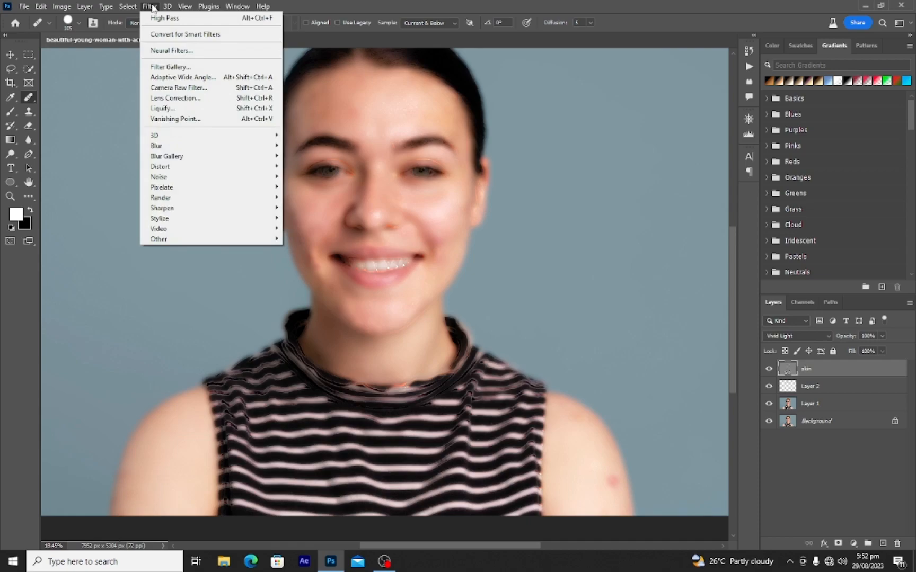
{"action": "mouse_move", "coordinate": [185, 149]}
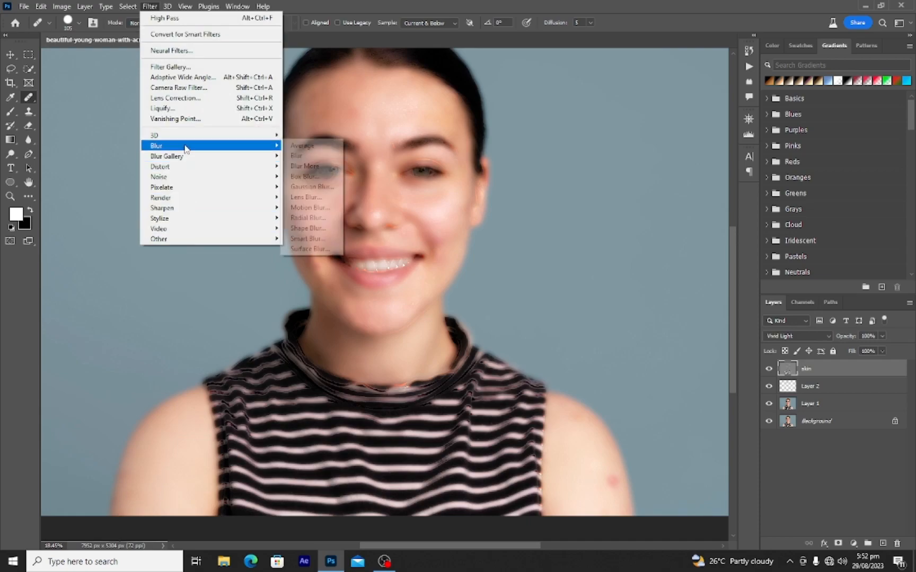
{"action": "left_click", "coordinate": [311, 186]}
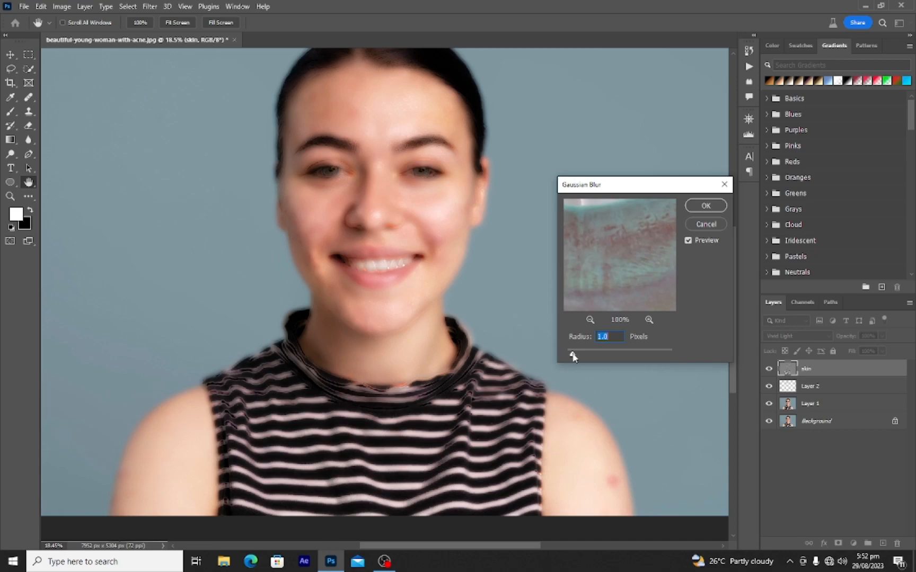
{"action": "left_click_drag", "start_coordinate": [573, 357], "coordinate": [578, 359]}
{"action": "type", "text": "2.2"}
{"action": "left_click", "coordinate": [706, 206]}
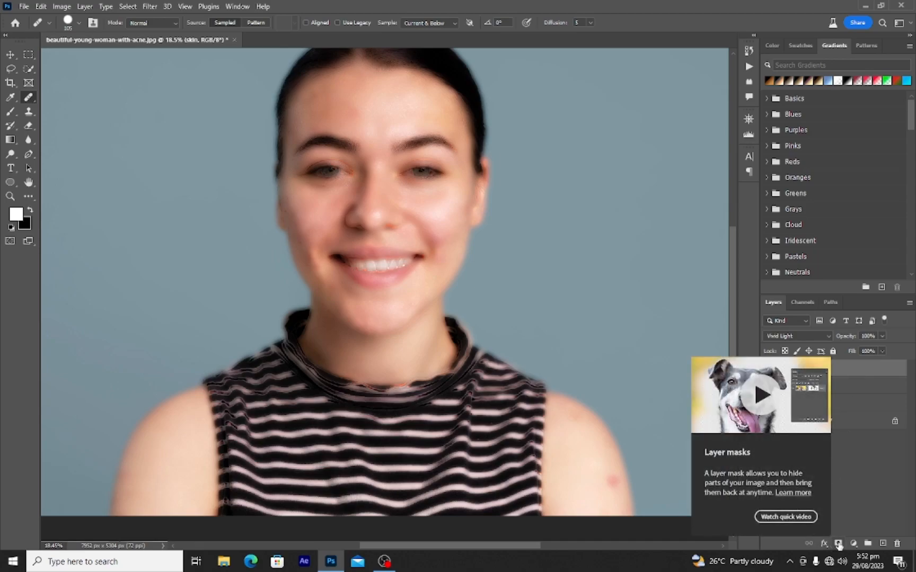
Add a layer mask to the skin layer and invert it to black
{"action": "left_click", "coordinate": [838, 544]}
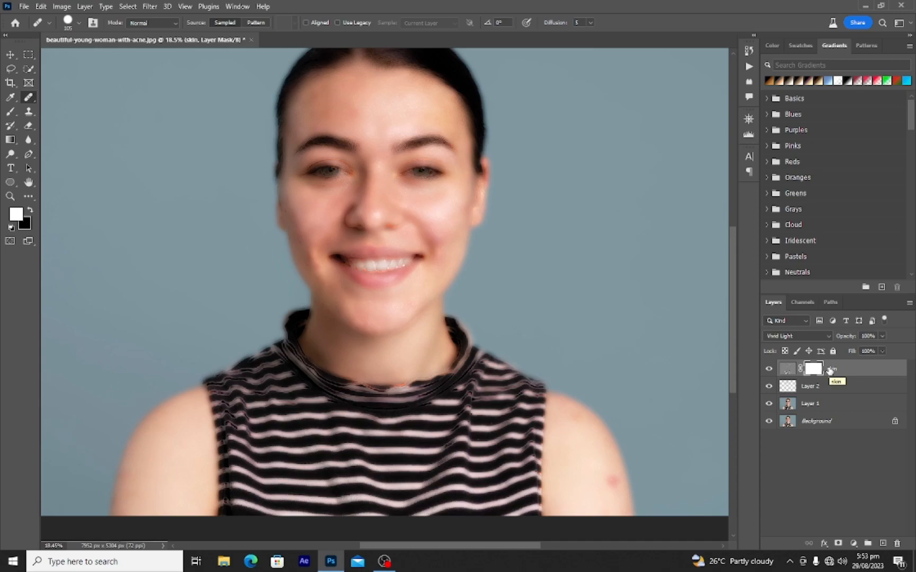
{"action": "key", "text": "ctrl+i"}
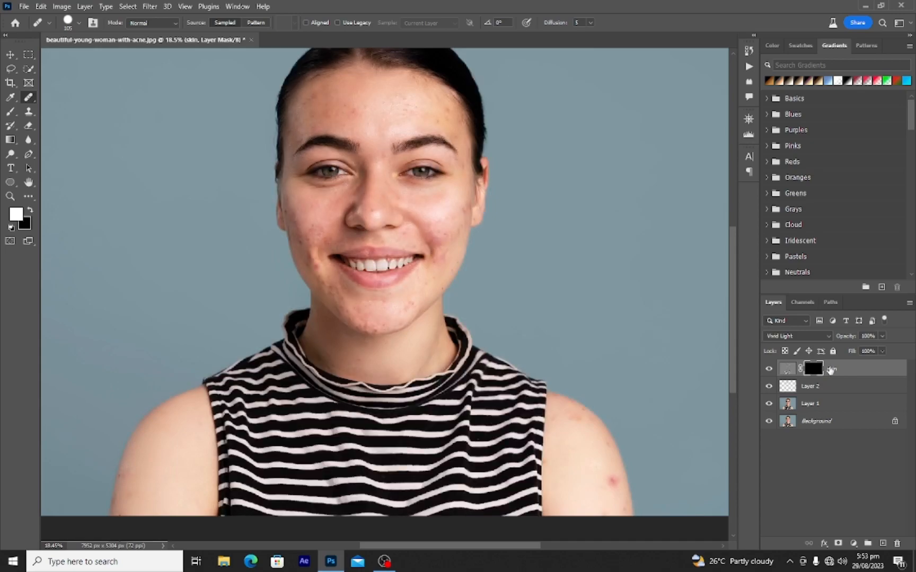
{"action": "scroll", "coordinate": [329, 236], "scroll_direction": "up", "scroll_amount": 2}
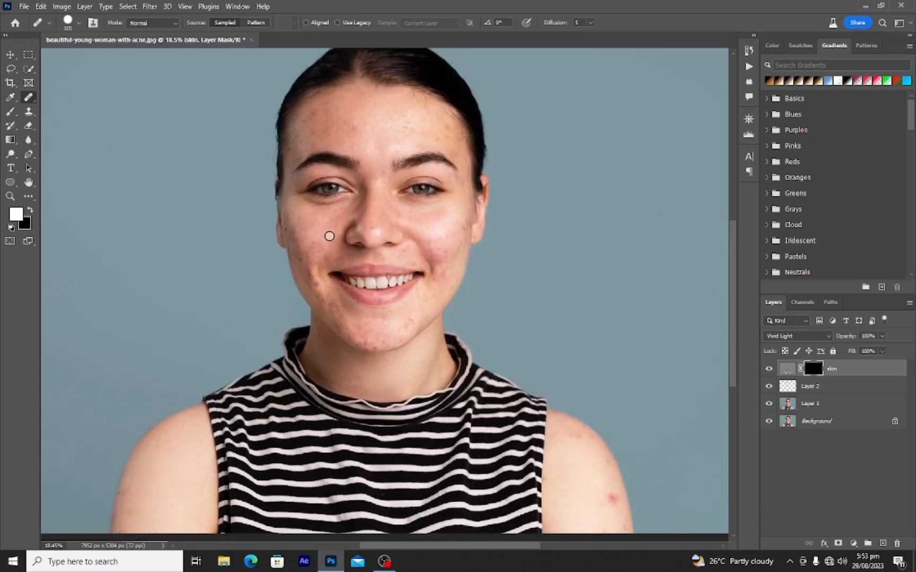
Set up a Soft Round brush with a size of 161 px and 0% hardness
{"action": "left_click", "coordinate": [9, 112]}
{"action": "left_click", "coordinate": [58, 111]}
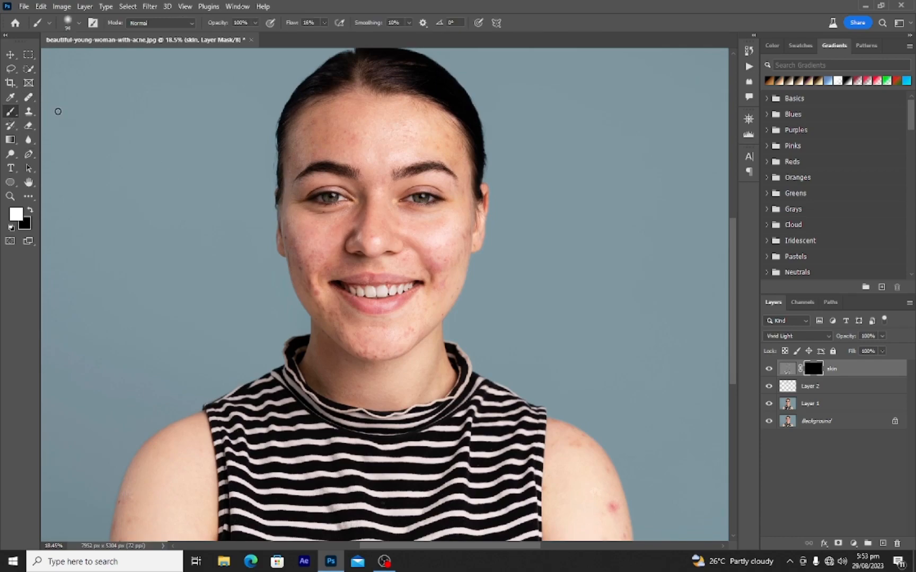
{"action": "left_click", "coordinate": [79, 23]}
{"action": "left_click", "coordinate": [105, 54]}
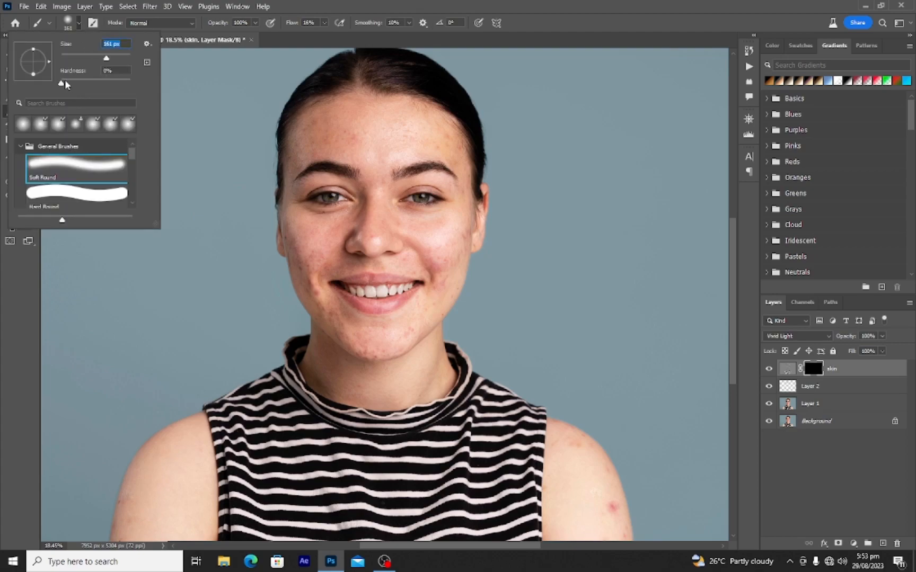
{"action": "left_click", "coordinate": [54, 82]}
{"action": "left_click", "coordinate": [101, 245]}
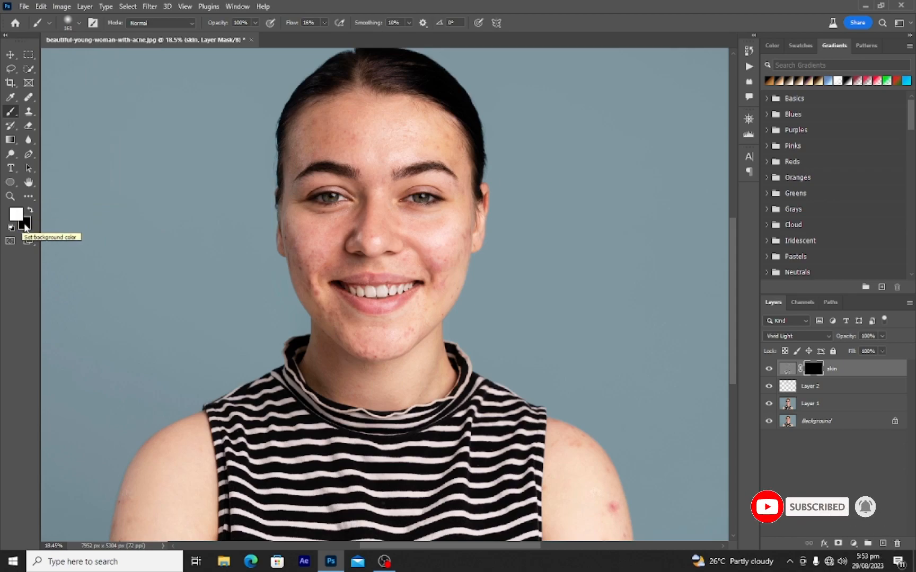
Set the brush flow to 15% and keep its painting mode at Normal
{"action": "left_click", "coordinate": [323, 23]}
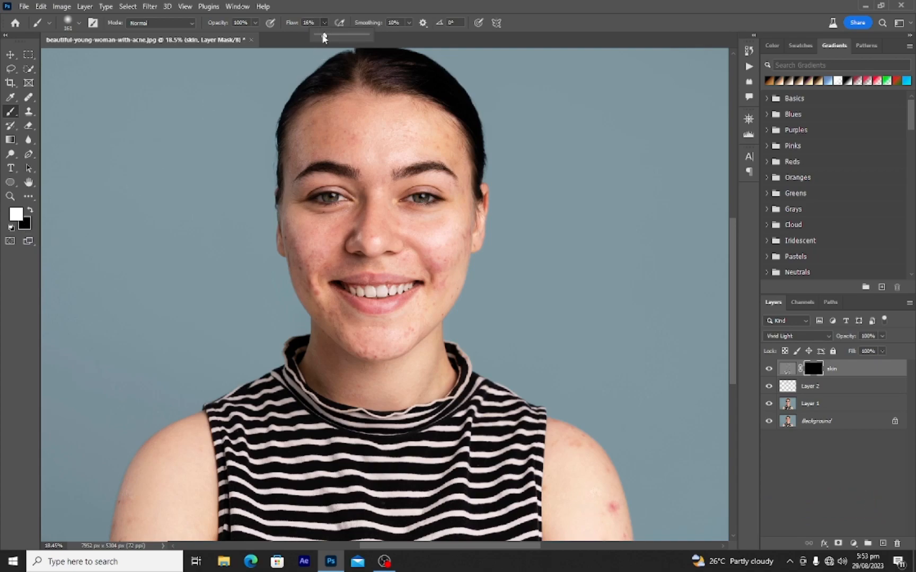
{"action": "left_click_drag", "start_coordinate": [324, 37], "coordinate": [325, 38]}
{"action": "left_click", "coordinate": [188, 25]}
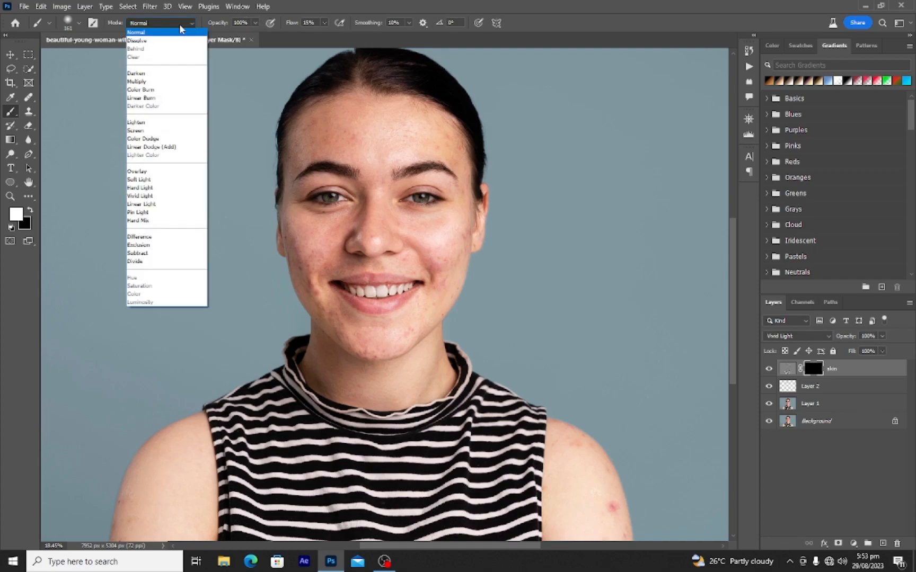
{"action": "left_click", "coordinate": [168, 33]}
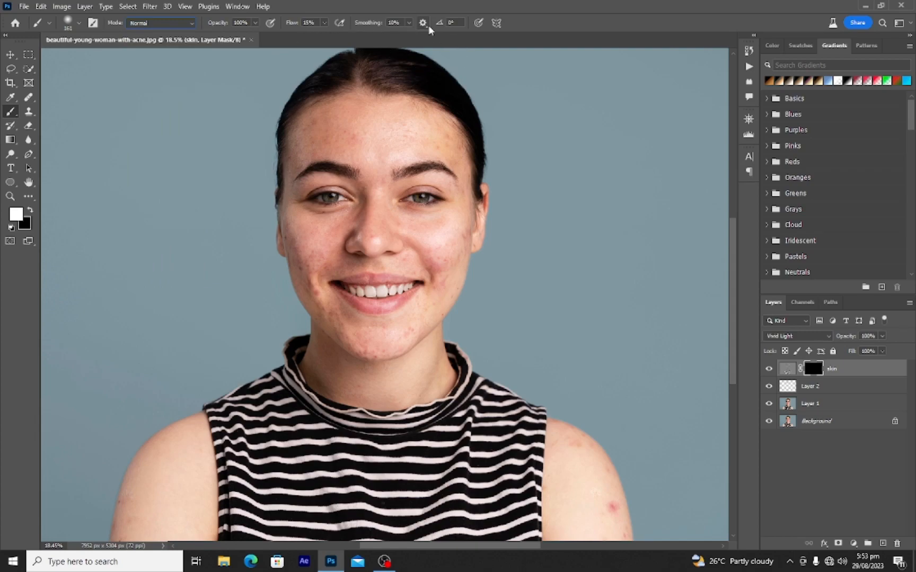
Enlarge the brush to 243 px and paint white on the skin layer's mask over the blemished facial skin
{"action": "left_click", "coordinate": [813, 370]}
{"action": "left_click", "coordinate": [79, 24]}
{"action": "left_click", "coordinate": [114, 58]}
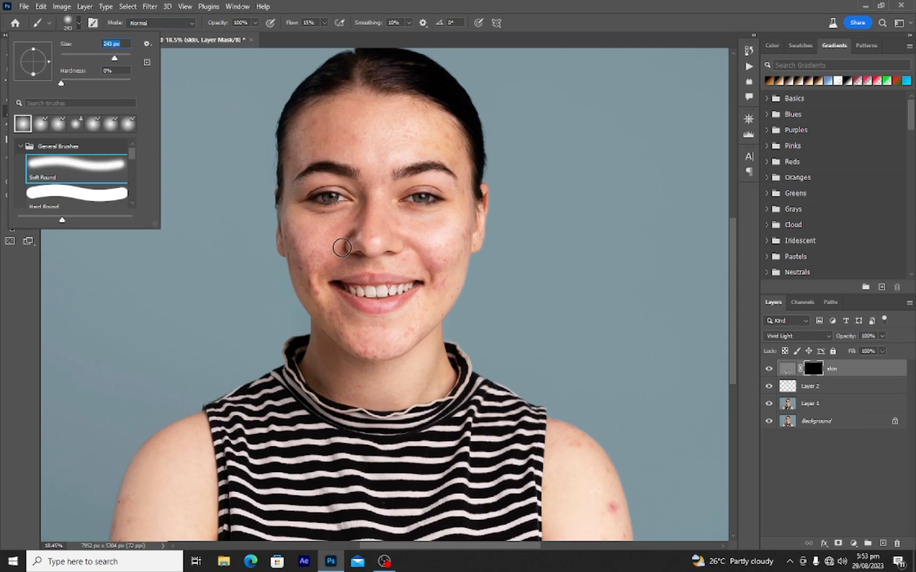
{"action": "left_click", "coordinate": [106, 273]}
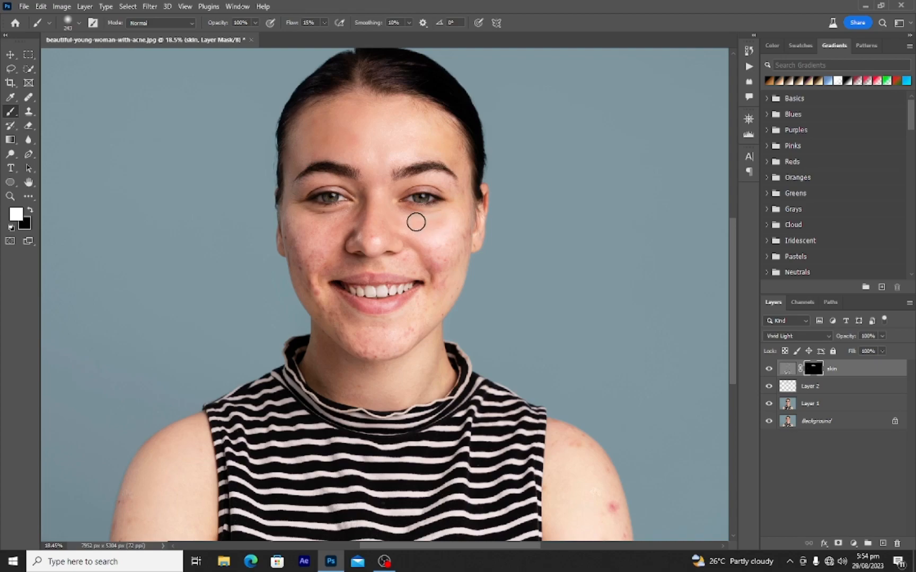
{"action": "mouse_move", "coordinate": [435, 255]}
{"action": "left_mouse_down"}
{"action": "mouse_move", "coordinate": [429, 278]}
{"action": "mouse_move", "coordinate": [438, 247]}
{"action": "mouse_move", "coordinate": [445, 282]}
{"action": "mouse_move", "coordinate": [460, 233]}
{"action": "mouse_move", "coordinate": [451, 295]}
{"action": "mouse_move", "coordinate": [458, 231]}
{"action": "mouse_move", "coordinate": [420, 325]}
{"action": "mouse_move", "coordinate": [461, 270]}
{"action": "mouse_move", "coordinate": [408, 320]}
{"action": "mouse_move", "coordinate": [402, 353]}
{"action": "mouse_move", "coordinate": [371, 335]}
{"action": "mouse_move", "coordinate": [422, 307]}
{"action": "mouse_move", "coordinate": [385, 354]}
{"action": "mouse_move", "coordinate": [327, 332]}
{"action": "mouse_move", "coordinate": [342, 352]}
{"action": "mouse_move", "coordinate": [334, 309]}
{"action": "left_mouse_up"}
{"action": "mouse_move", "coordinate": [467, 203]}
{"action": "left_mouse_down"}
{"action": "mouse_move", "coordinate": [466, 191]}
{"action": "mouse_move", "coordinate": [465, 204]}
{"action": "left_mouse_up"}
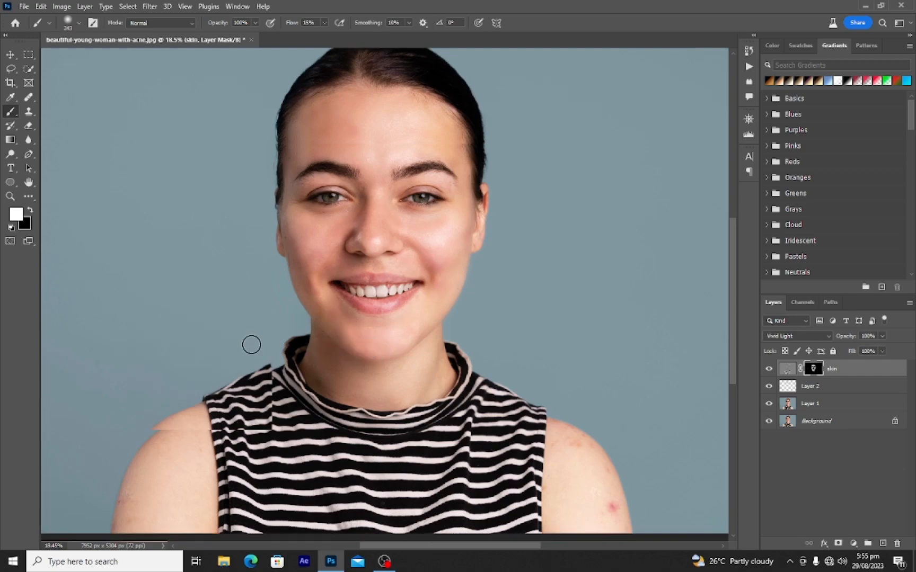
Compare the portrait with the skin layer hidden and shown
{"action": "scroll", "coordinate": [251, 344], "scroll_direction": "down", "scroll_amount": 3}
{"action": "scroll", "coordinate": [251, 345], "scroll_direction": "up", "scroll_amount": 4}
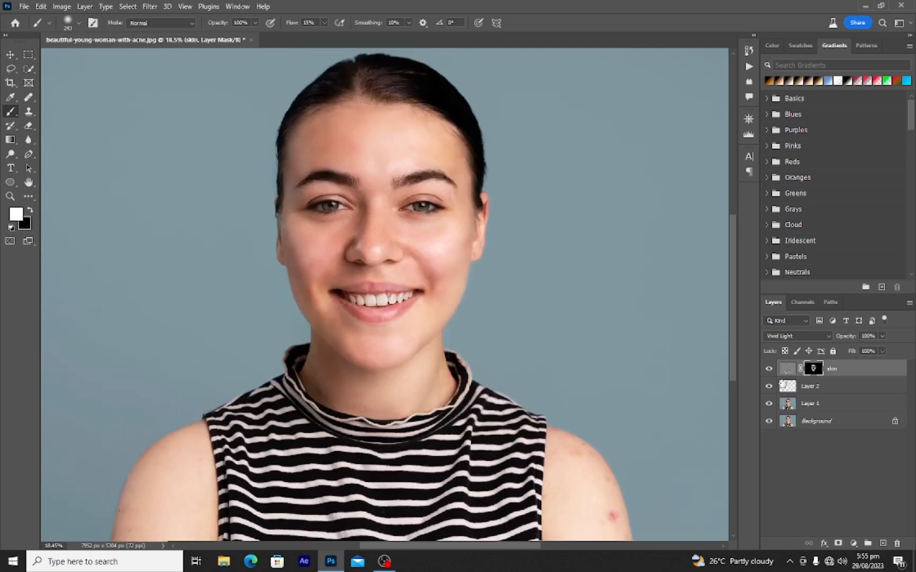
{"action": "left_click", "coordinate": [769, 369]}
{"action": "left_click", "coordinate": [769, 370]}
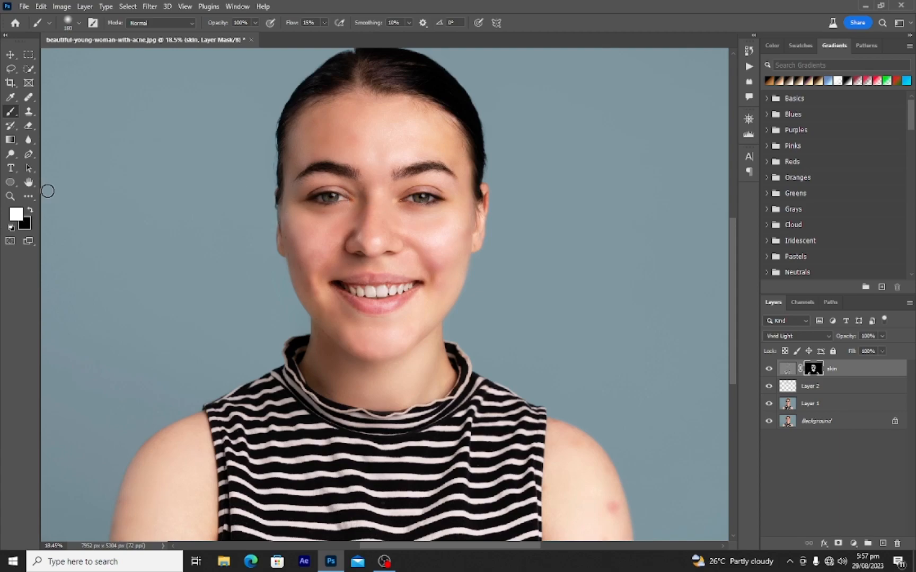
Paint black on the skin layer's mask over both eyes and the mouth, and restore white as the foreground colour
{"action": "left_click", "coordinate": [32, 213]}
{"action": "mouse_move", "coordinate": [323, 201]}
{"action": "left_mouse_down"}
{"action": "mouse_move", "coordinate": [341, 203]}
{"action": "mouse_move", "coordinate": [322, 199]}
{"action": "left_mouse_up"}
{"action": "left_click_drag", "start_coordinate": [410, 202], "coordinate": [422, 197]}
{"action": "mouse_move", "coordinate": [398, 282]}
{"action": "left_mouse_down"}
{"action": "mouse_move", "coordinate": [343, 284]}
{"action": "mouse_move", "coordinate": [383, 304]}
{"action": "mouse_move", "coordinate": [407, 288]}
{"action": "mouse_move", "coordinate": [354, 289]}
{"action": "mouse_move", "coordinate": [398, 287]}
{"action": "mouse_move", "coordinate": [354, 289]}
{"action": "left_mouse_up"}
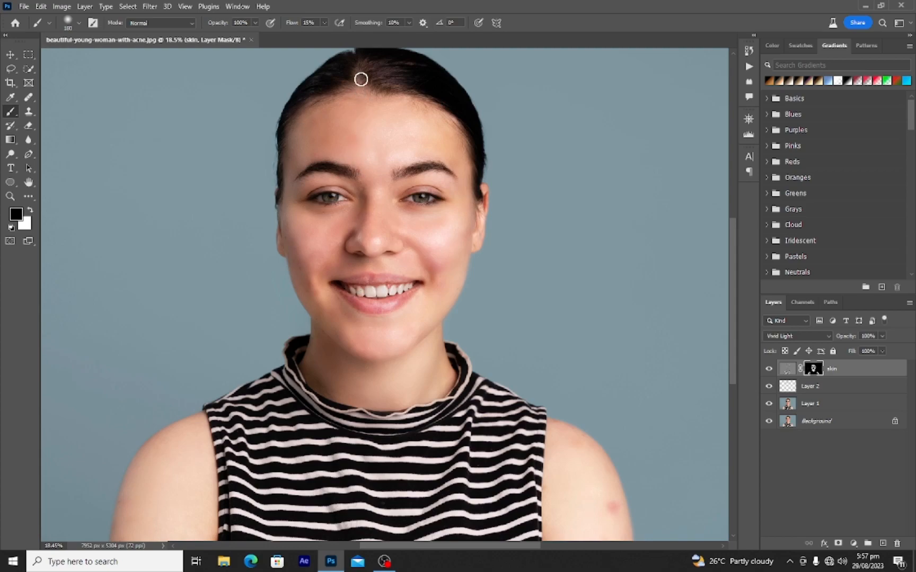
{"action": "key", "text": "x"}
Hide and show the skin layer again to check the smoothing on the whole face
{"action": "scroll", "coordinate": [302, 104], "scroll_direction": "up", "scroll_amount": 1}
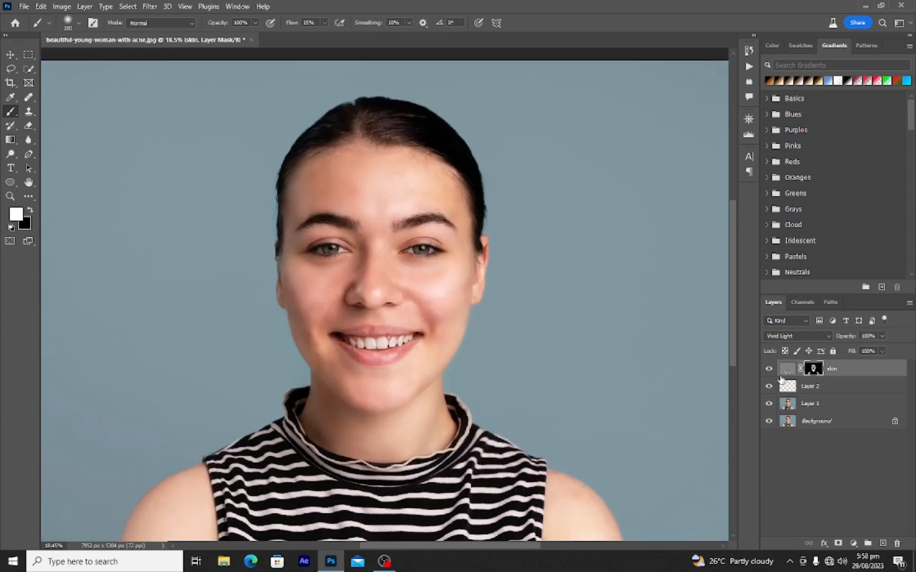
{"action": "left_click", "coordinate": [769, 369]}
{"action": "left_click", "coordinate": [768, 369]}
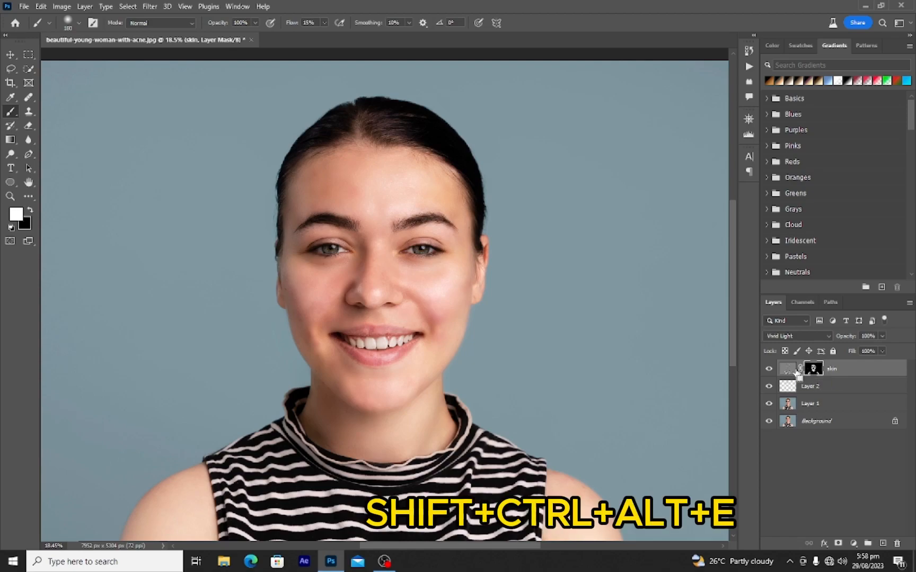
Stamp all visible layers into a new top layer and name it "finish"
{"action": "key", "text": "ctrl+shift+alt+e"}
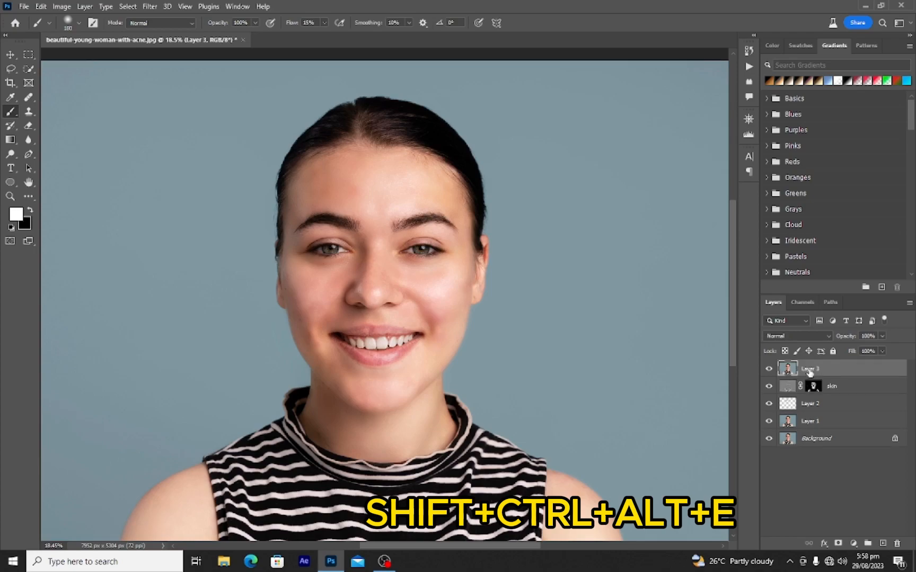
{"action": "double_click", "coordinate": [809, 370]}
{"action": "type", "text": "f"}
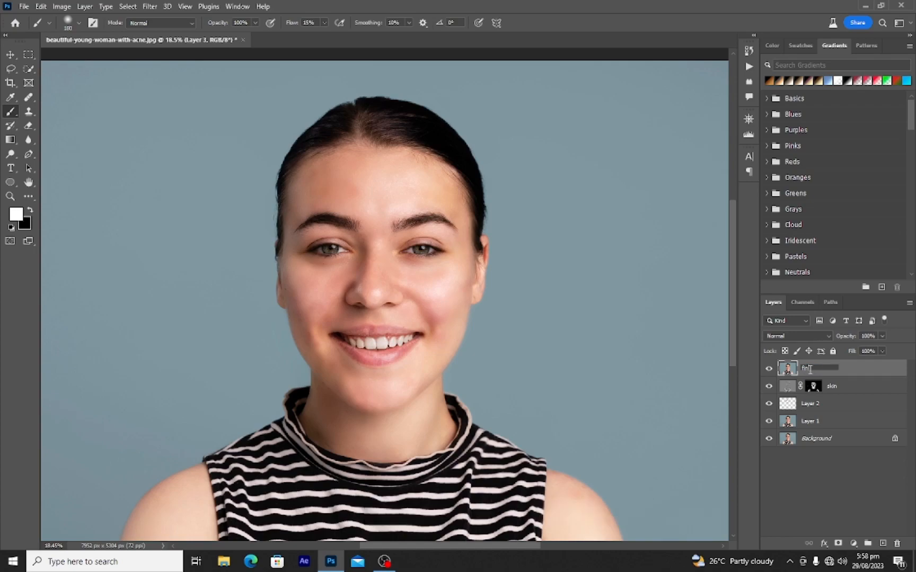
{"action": "type", "text": "inish"}
{"action": "key", "text": "Return"}
Convert the finish layer to a smart object and open it in the Camera Raw Filter, dismissing the GPU notice
{"action": "right_click", "coordinate": [801, 377]}
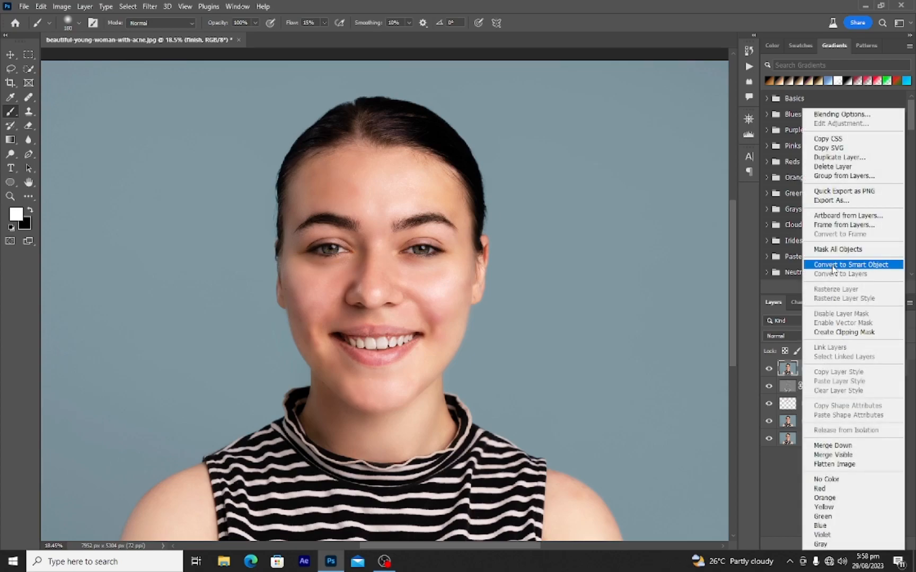
{"action": "left_click", "coordinate": [832, 265]}
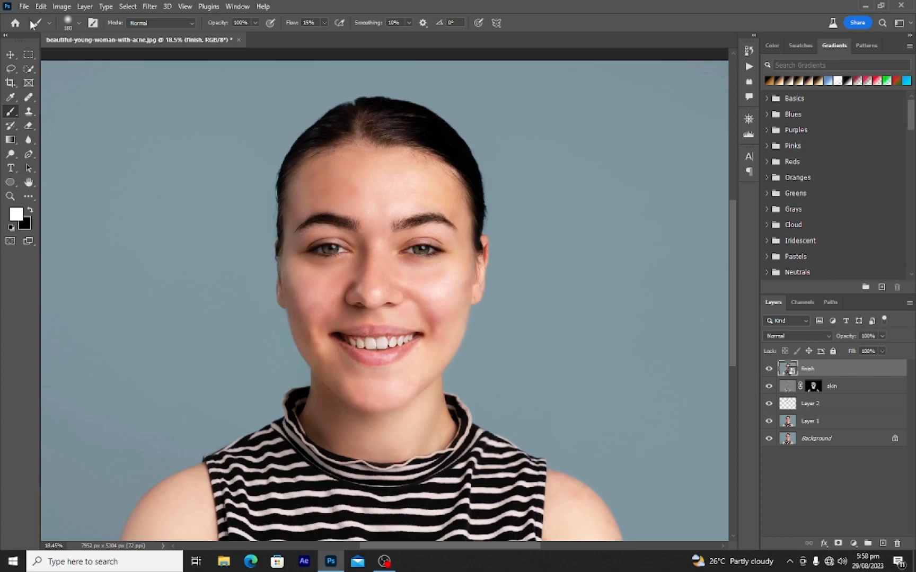
{"action": "left_click", "coordinate": [151, 6]}
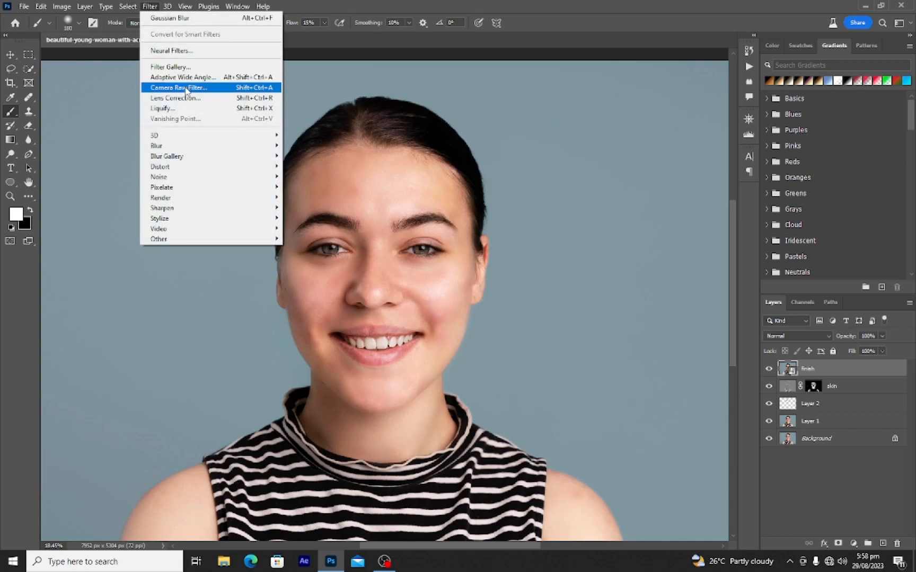
{"action": "left_click", "coordinate": [185, 88]}
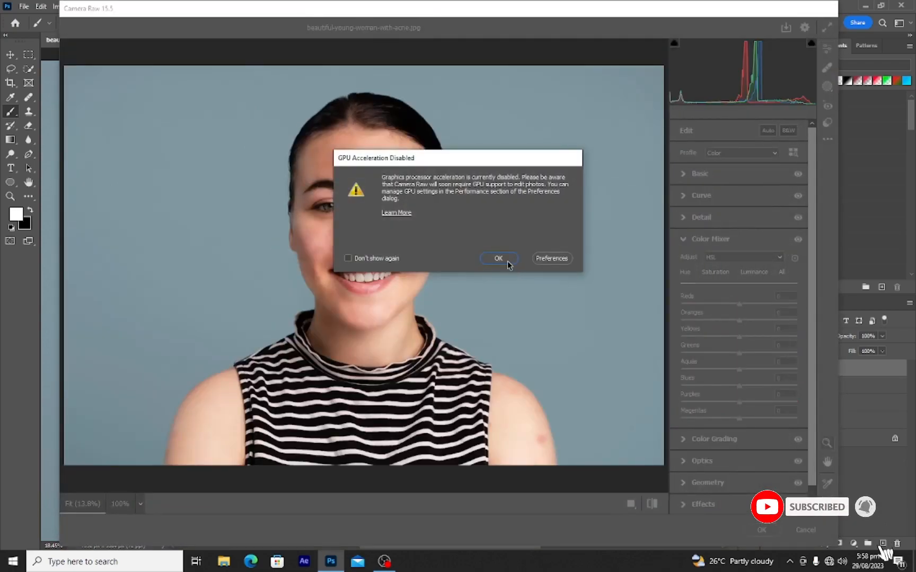
{"action": "left_click", "coordinate": [498, 259]}
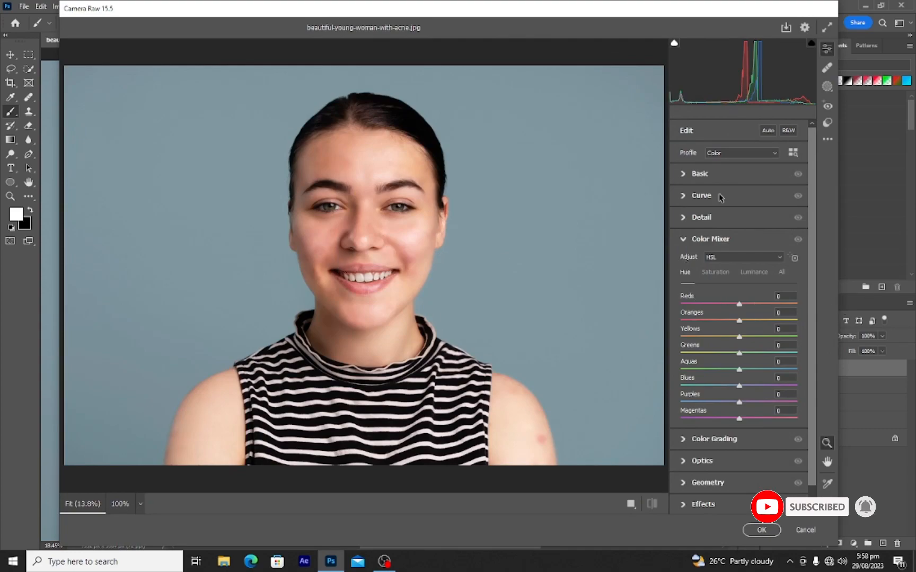
In the Basic adjustments, set Exposure to +0.20, Contrast to +14, Whites to +11 and Blacks to -17
{"action": "left_click", "coordinate": [687, 176]}
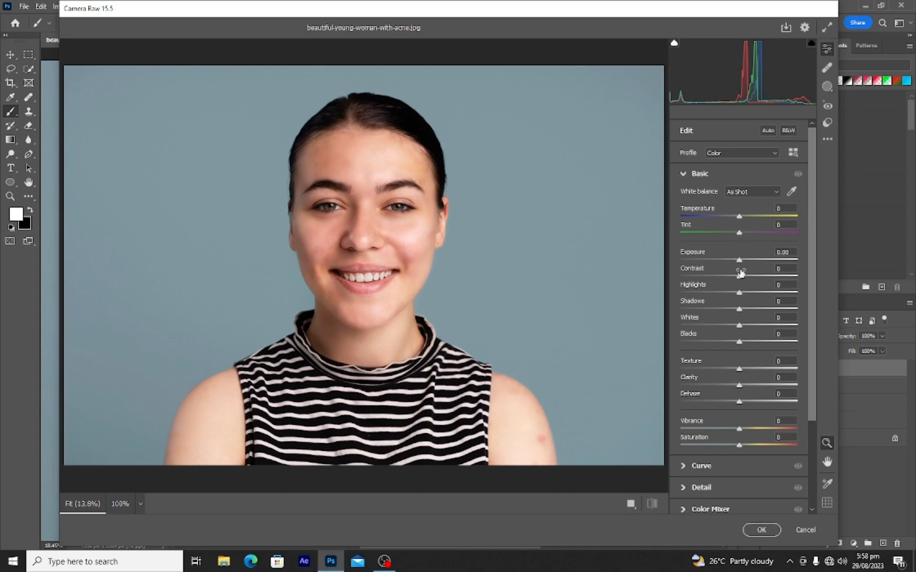
{"action": "left_click_drag", "start_coordinate": [742, 278], "coordinate": [745, 279]}
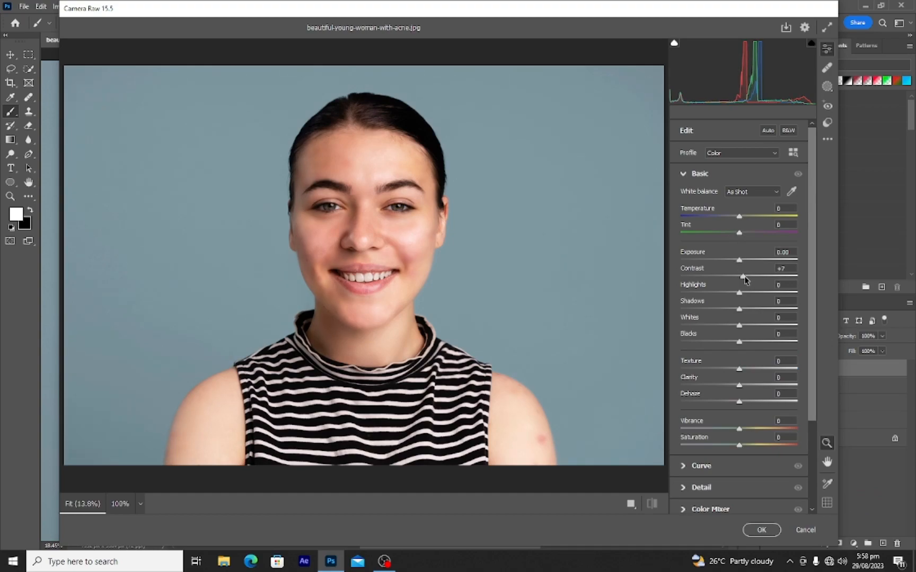
{"action": "left_click_drag", "start_coordinate": [747, 280], "coordinate": [742, 263]}
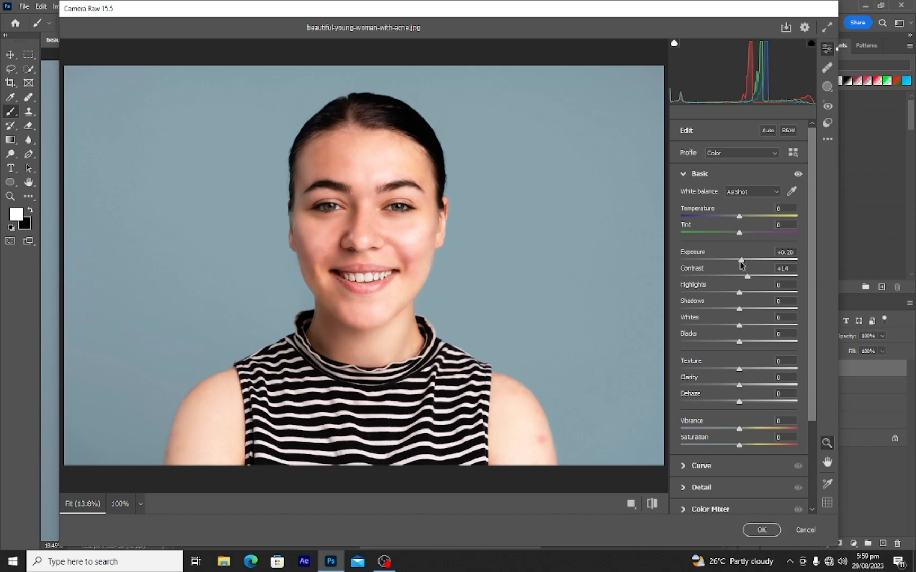
{"action": "mouse_move", "coordinate": [736, 344]}
{"action": "left_mouse_down"}
{"action": "mouse_move", "coordinate": [723, 342]}
{"action": "mouse_move", "coordinate": [754, 345]}
{"action": "mouse_move", "coordinate": [727, 343]}
{"action": "mouse_move", "coordinate": [745, 330]}
{"action": "left_mouse_up"}
Lower Texture to -29 and raise Clarity to +28 in the Basic adjustments
{"action": "scroll", "coordinate": [747, 347], "scroll_direction": "down", "scroll_amount": 2}
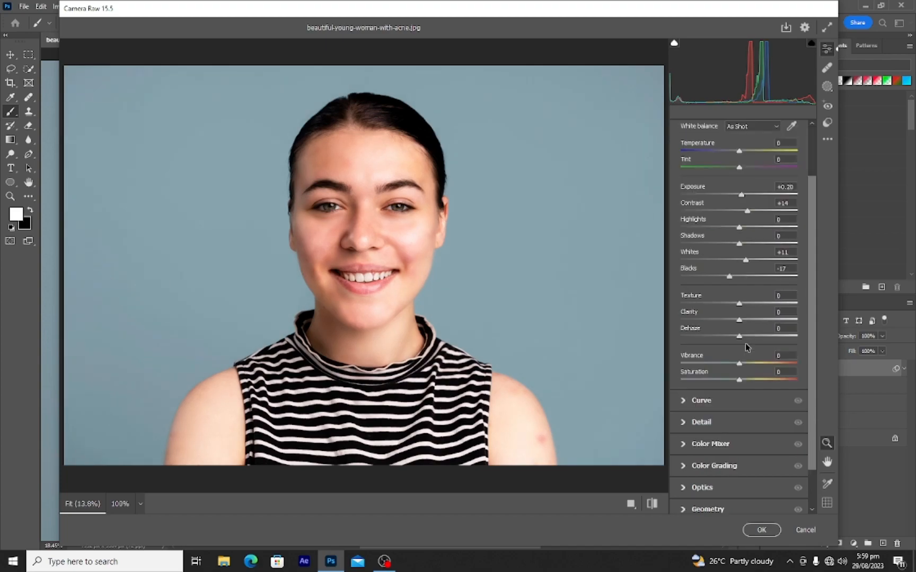
{"action": "left_click_drag", "start_coordinate": [730, 304], "coordinate": [724, 303]}
{"action": "left_click_drag", "start_coordinate": [740, 319], "coordinate": [752, 321]}
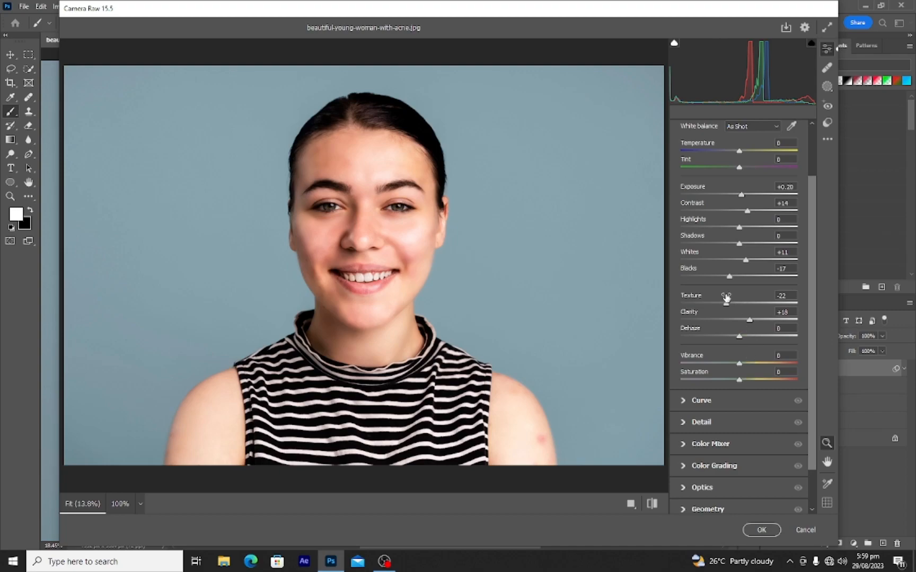
{"action": "left_click_drag", "start_coordinate": [726, 306], "coordinate": [754, 324]}
In the Detail settings, set Sharpening to about 66 and slightly raise Noise Reduction and Color Noise Reduction
{"action": "scroll", "coordinate": [722, 412], "scroll_direction": "down", "scroll_amount": 2}
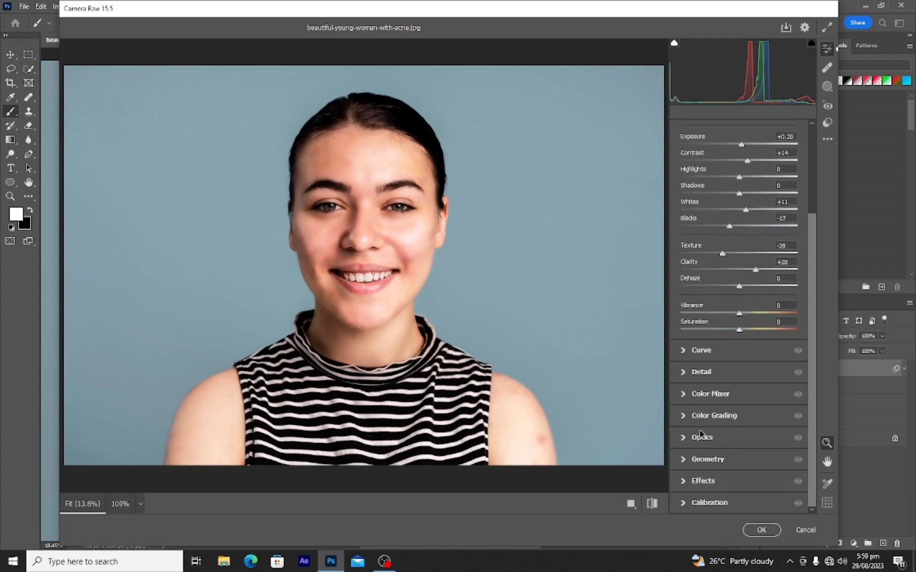
{"action": "left_click", "coordinate": [693, 482]}
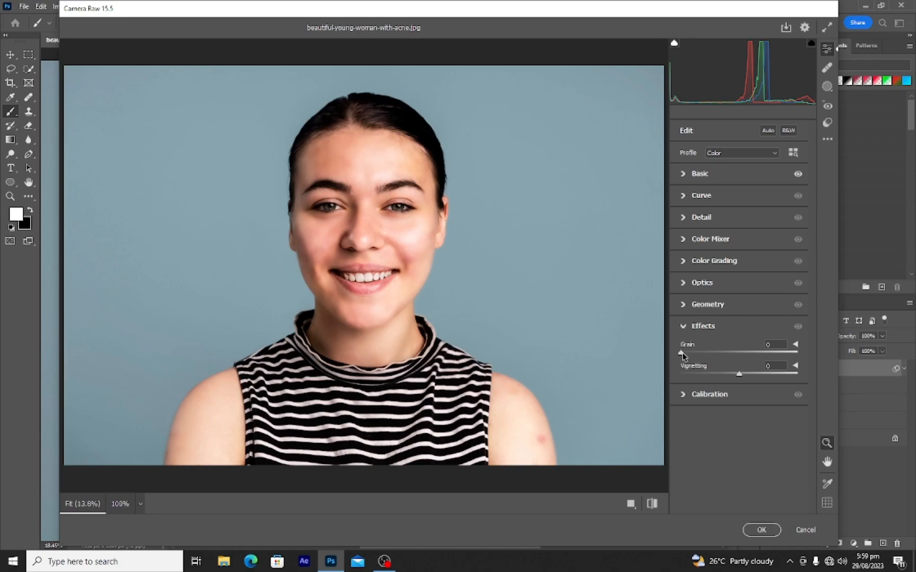
{"action": "left_click", "coordinate": [684, 218]}
{"action": "left_click_drag", "start_coordinate": [694, 247], "coordinate": [730, 251]}
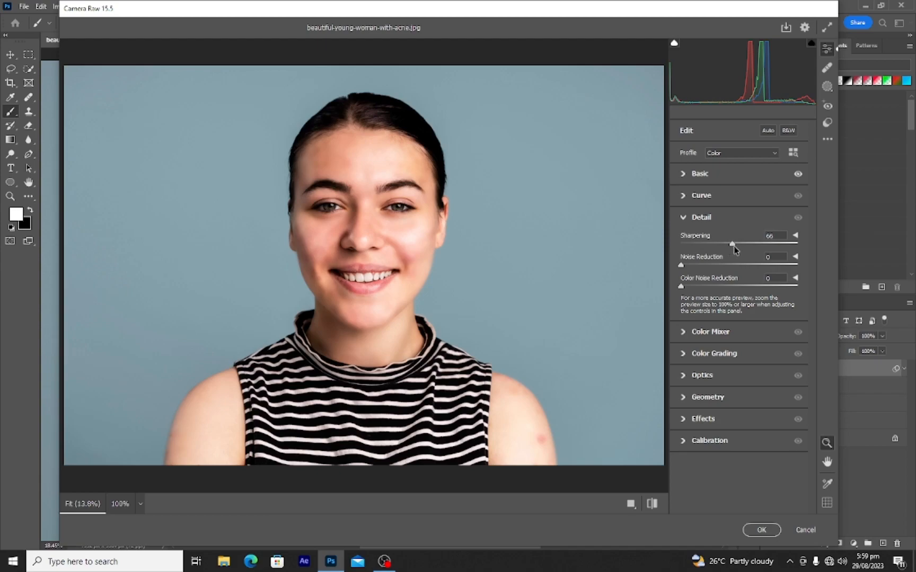
{"action": "left_click_drag", "start_coordinate": [733, 246], "coordinate": [732, 246]}
{"action": "left_click_drag", "start_coordinate": [689, 268], "coordinate": [686, 291]}
Add a small amount of Grain in the Effects settings and apply the Camera Raw Filter to the finish layer
{"action": "left_click", "coordinate": [685, 420]}
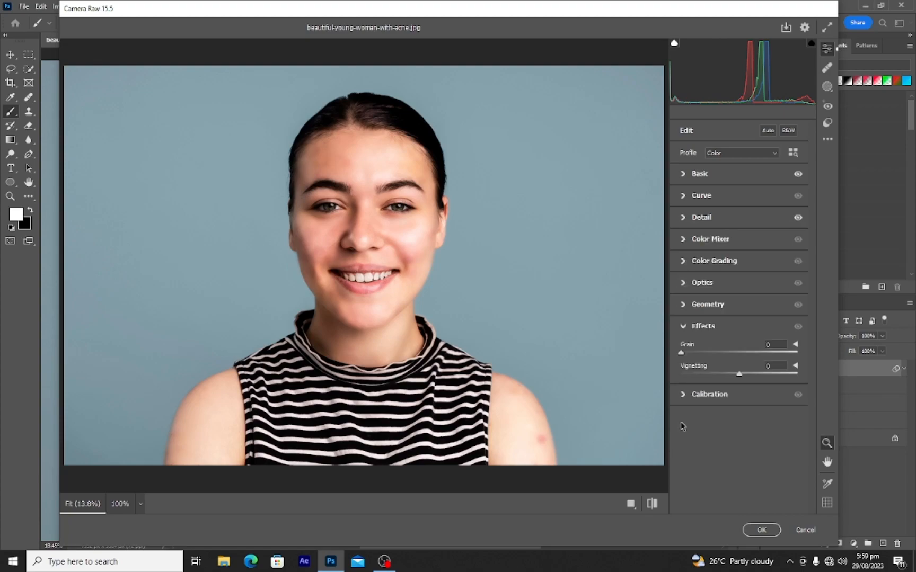
{"action": "left_click_drag", "start_coordinate": [682, 353], "coordinate": [692, 356]}
{"action": "left_click_drag", "start_coordinate": [693, 356], "coordinate": [689, 356]}
{"action": "left_click", "coordinate": [761, 530]}
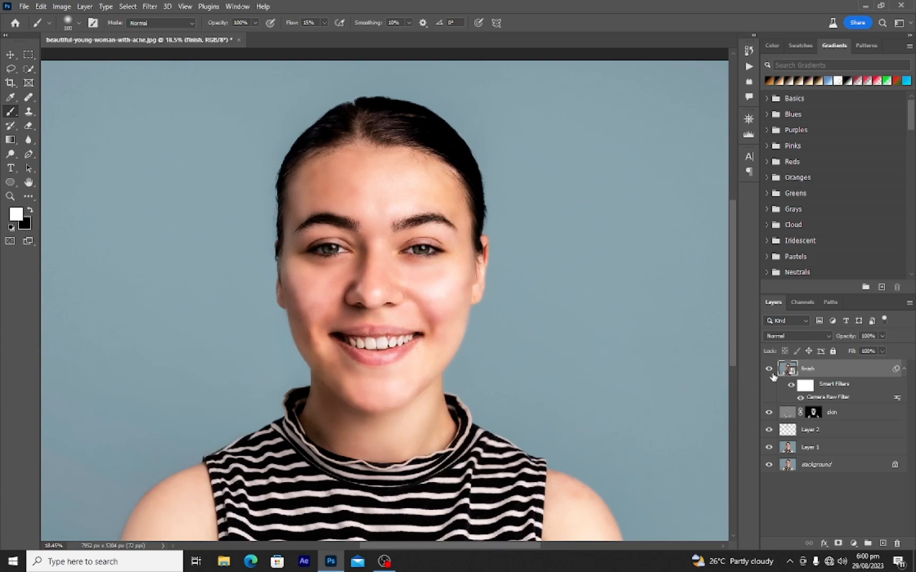
Hide and show the finish layer to compare the portrait without and with the Camera Raw edits
{"action": "left_click", "coordinate": [769, 370]}
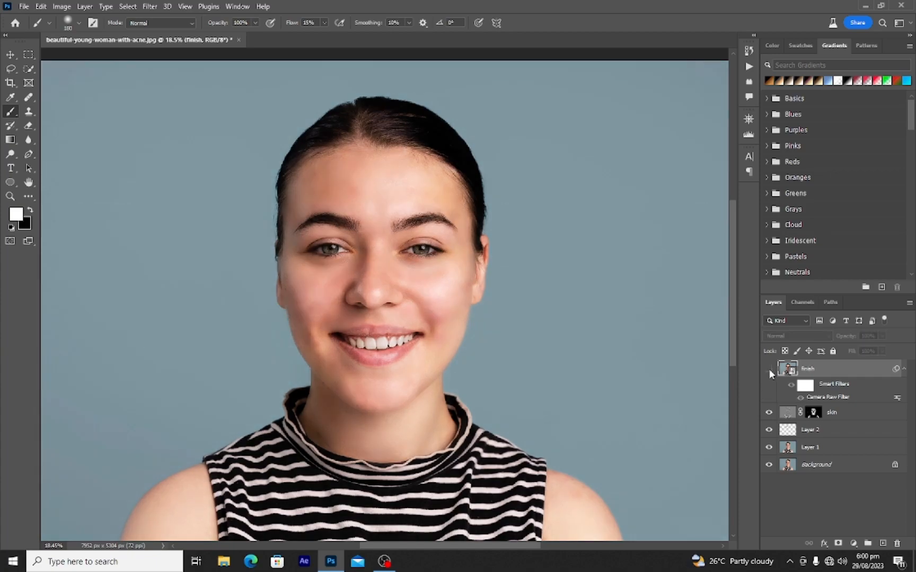
{"action": "left_click", "coordinate": [769, 371]}
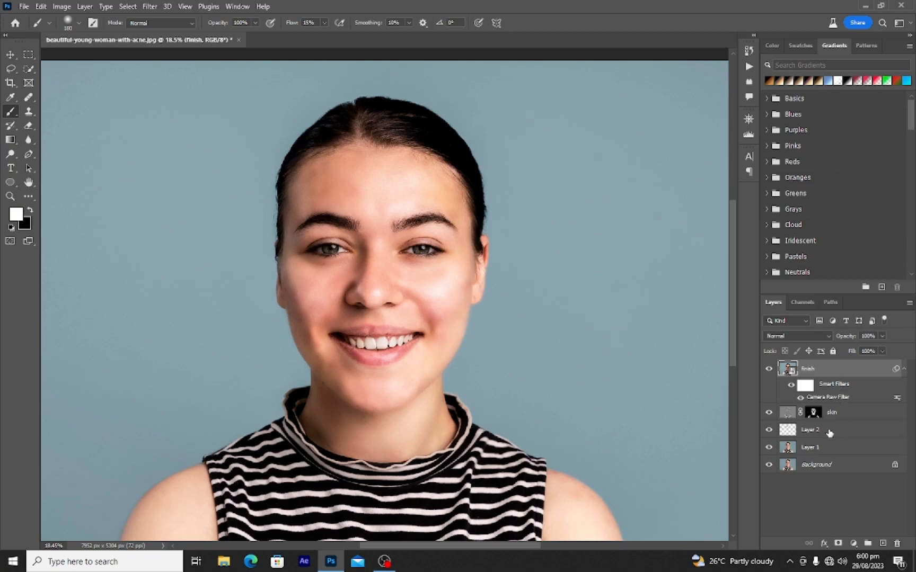
Merge the finish, skin, Layer 2 and Layer 1 layers into one layer above the Background
{"action": "left_click", "coordinate": [826, 446], "text": "ctrl"}
{"action": "left_click", "coordinate": [828, 430], "text": "ctrl"}
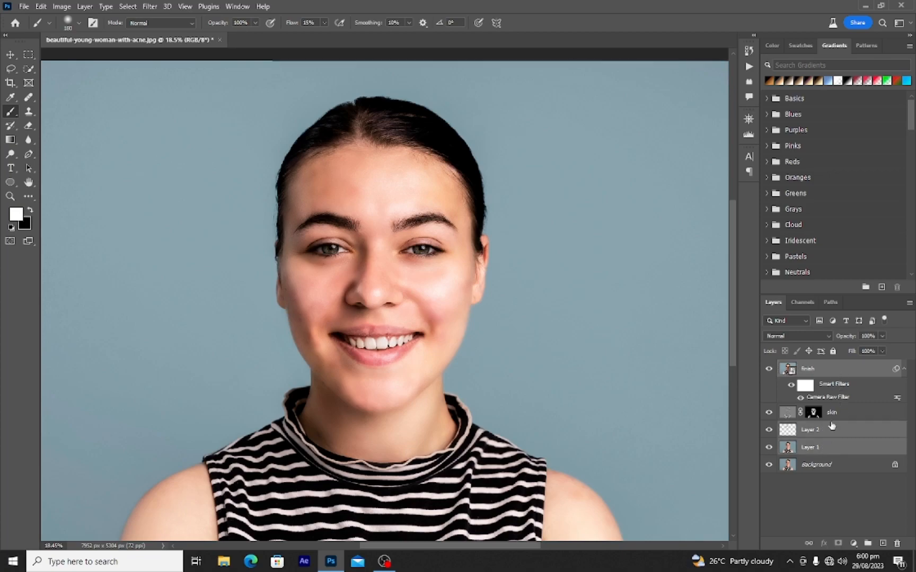
{"action": "left_click", "coordinate": [841, 413], "text": "ctrl"}
{"action": "right_click", "coordinate": [843, 414]}
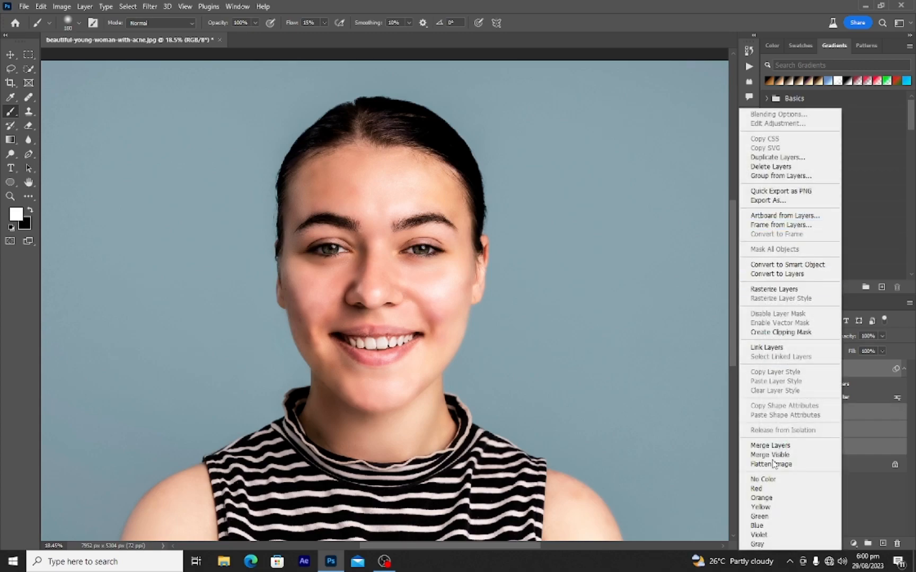
{"action": "left_click", "coordinate": [769, 445]}
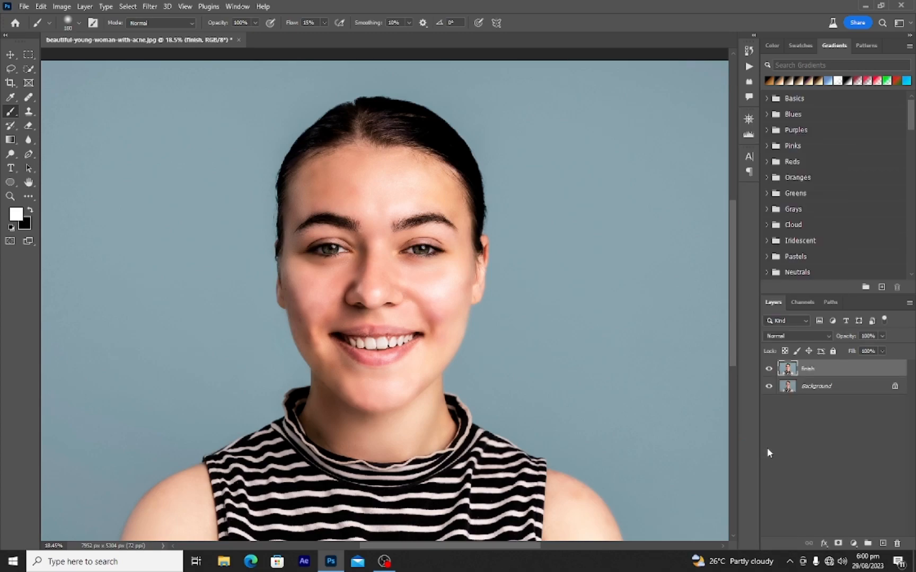
Toggle the merged finish layer's visibility twice to compare the retouched portrait with the original
{"action": "left_click", "coordinate": [769, 371]}
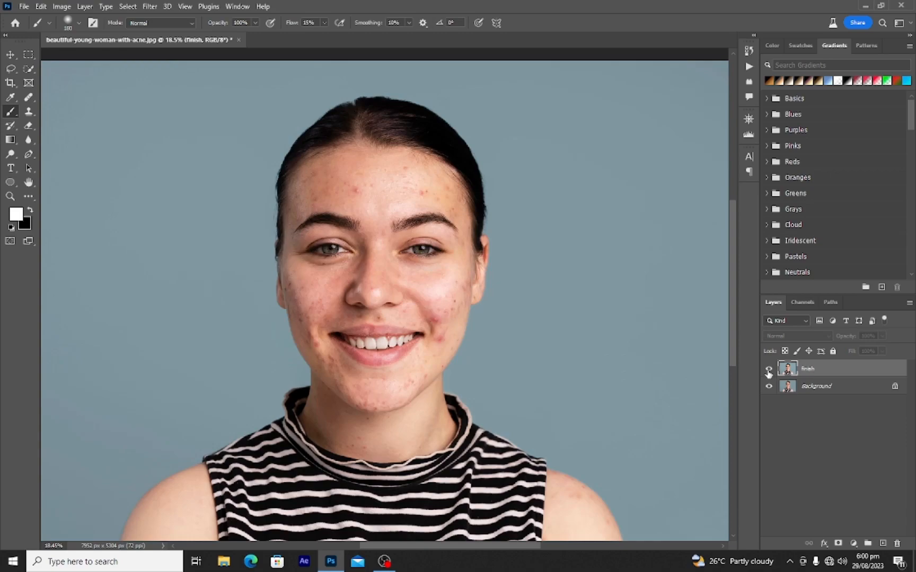
{"action": "left_click", "coordinate": [768, 371]}
{"action": "left_click", "coordinate": [768, 371]}
{"action": "left_click", "coordinate": [768, 371]}
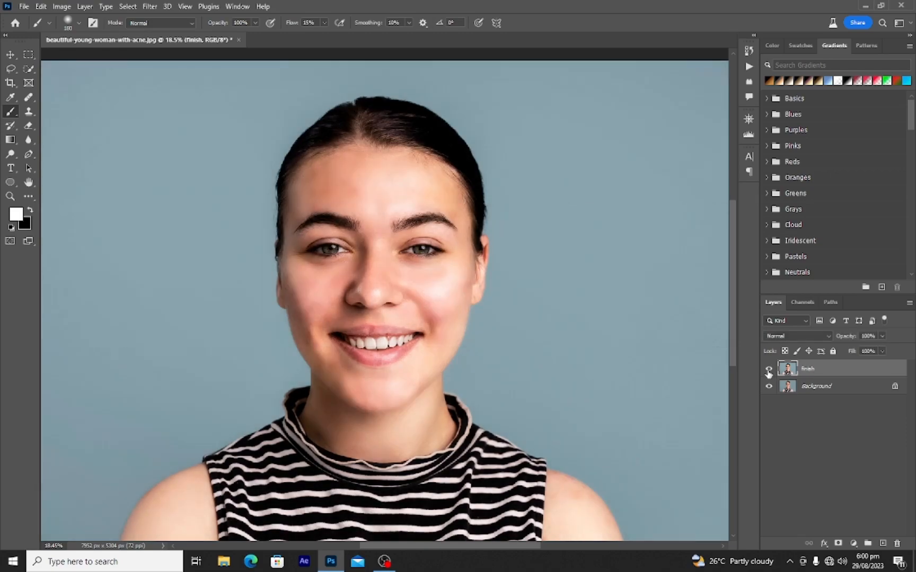